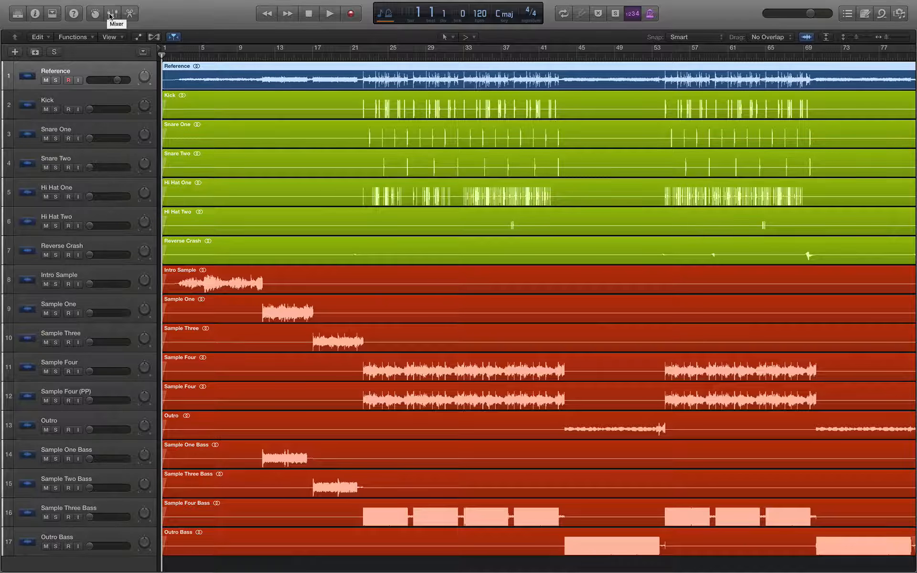
# Step: Show the Mixer pane, with channels routed to Bus 10, 11 and 12 and auxes
pyautogui.click(111, 14)
# Step: Enlarge the tracks area above the mixer and scroll through the drum, sample and bass tracks
pyautogui.moveTo(171, 262); pyautogui.dragTo(164, 291)
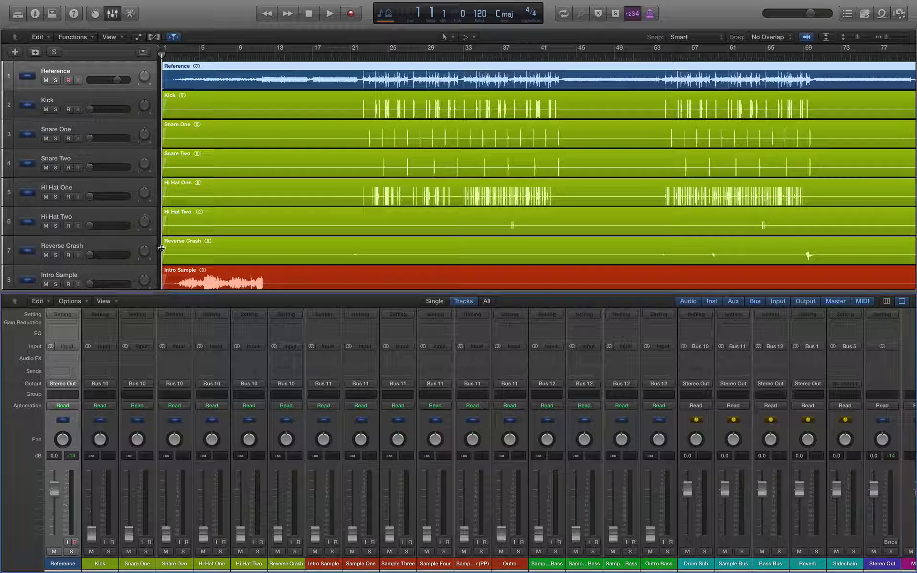
pyautogui.scroll(-1, 219, 188)
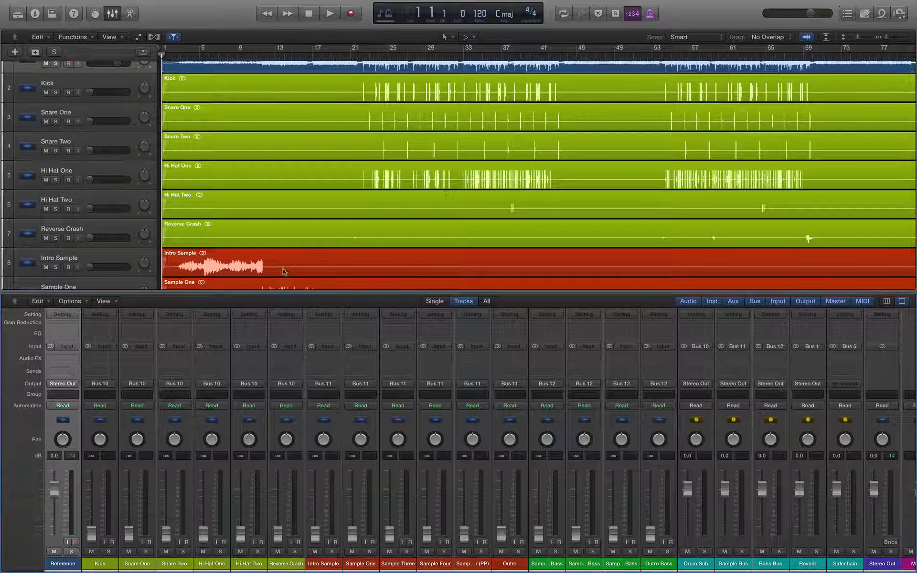
pyautogui.hscroll(5, 681, 237)
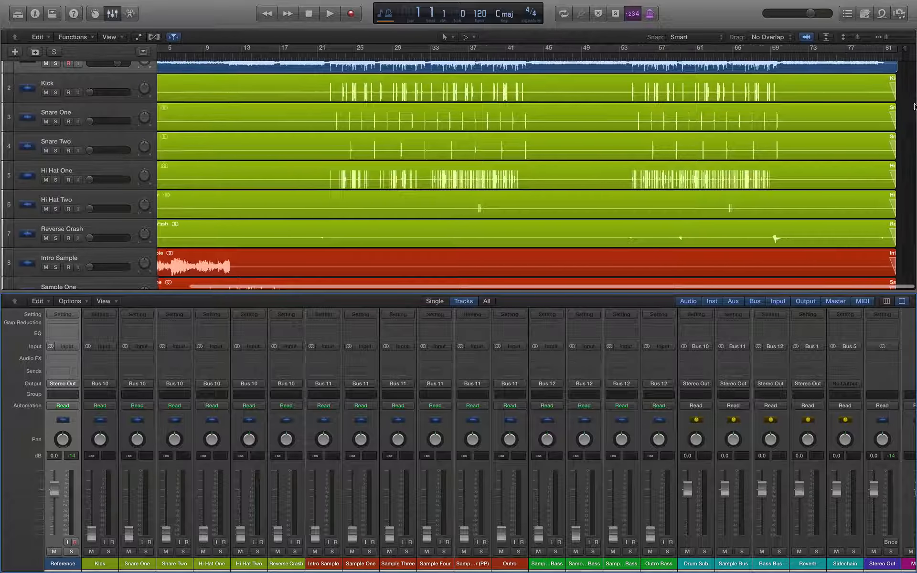
pyautogui.scroll(-10, 836, 189)
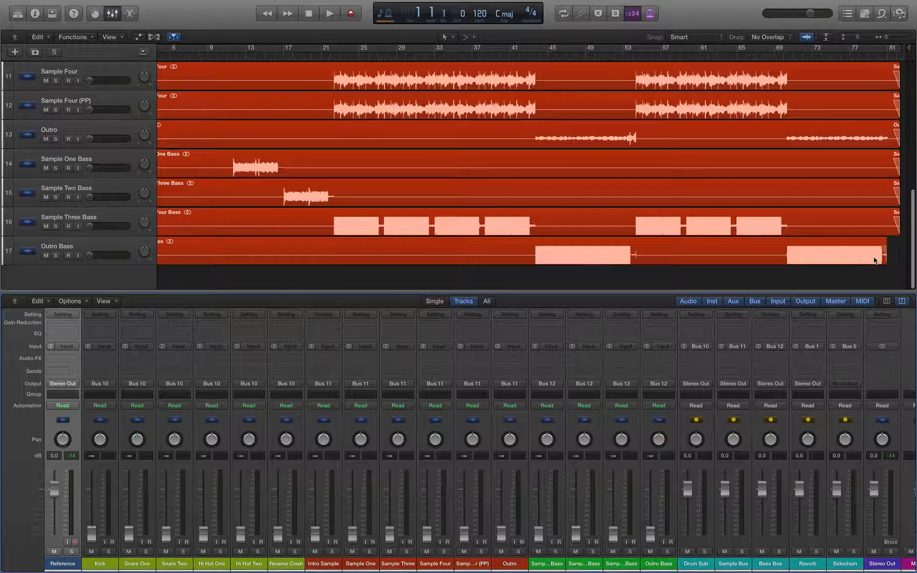
pyautogui.scroll(1, 872, 256)
pyautogui.scroll(10, 871, 252)
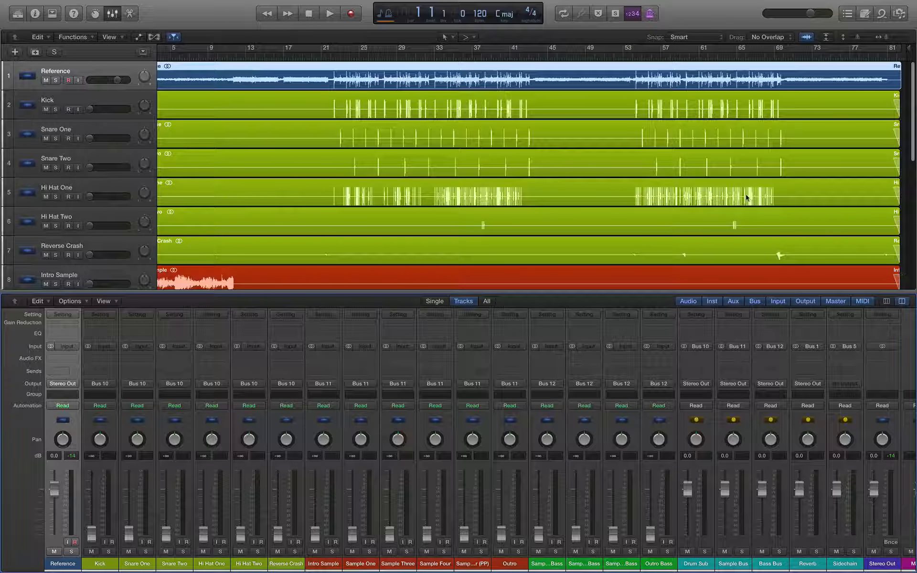
pyautogui.scroll(-2, 467, 153)
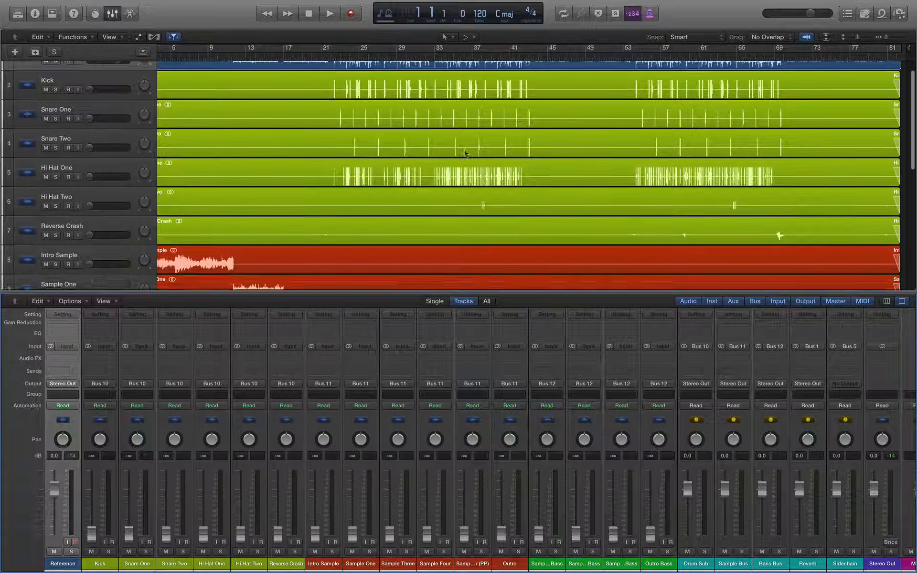
pyautogui.scroll(-1, 467, 154)
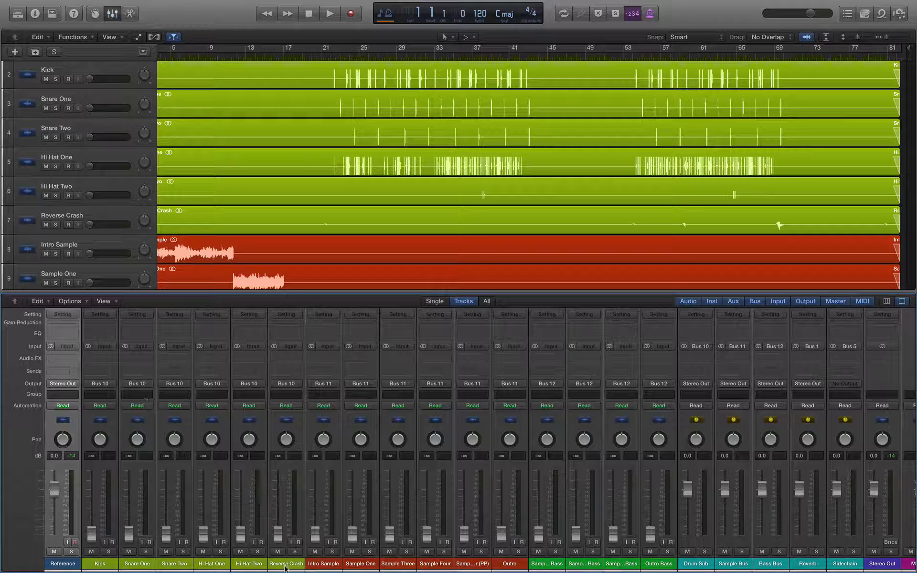
pyautogui.click(689, 565)
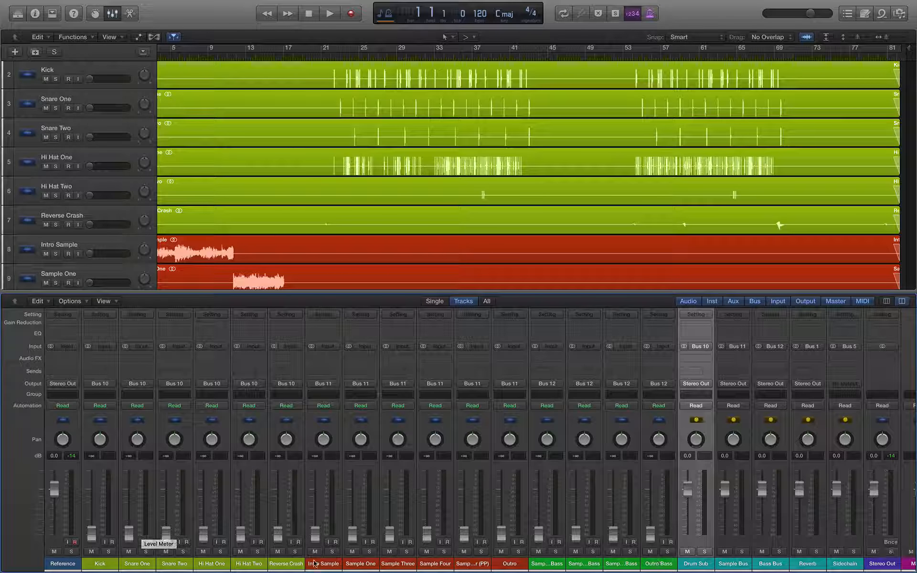
pyautogui.click(331, 566)
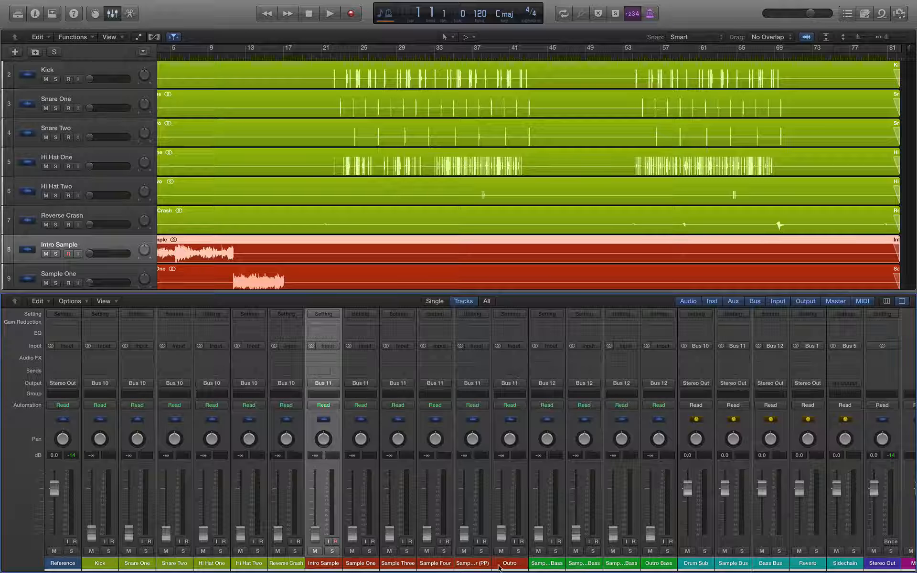
pyautogui.click(729, 565)
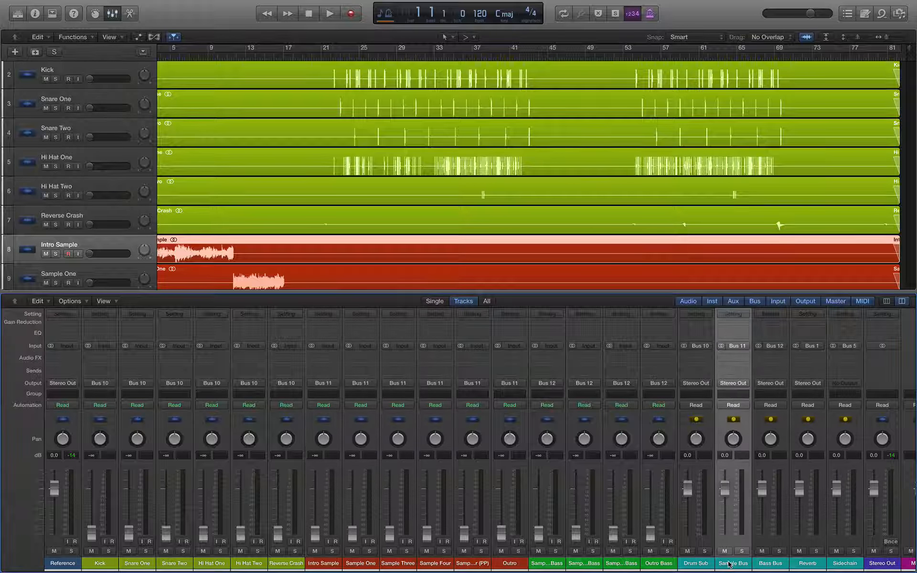
pyautogui.click(543, 566)
pyautogui.click(653, 566)
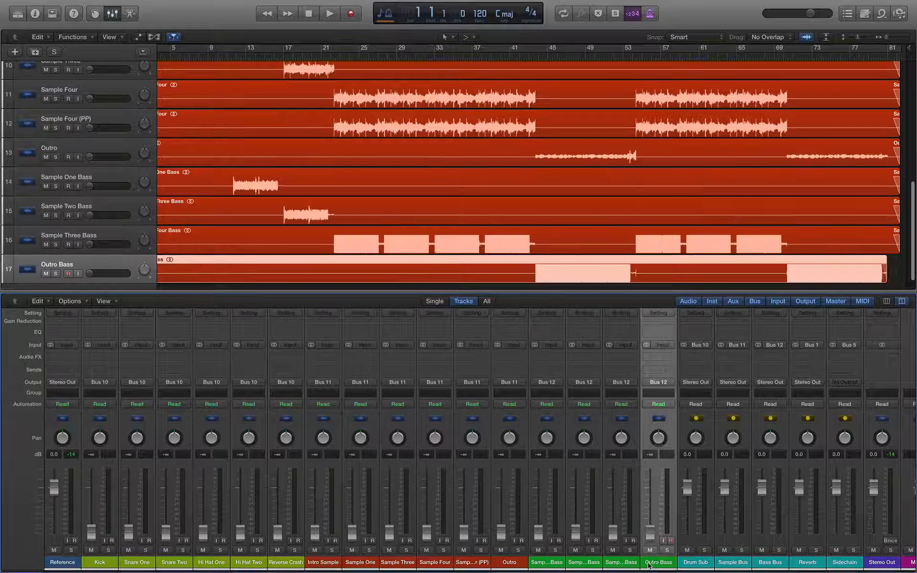
pyautogui.click(770, 568)
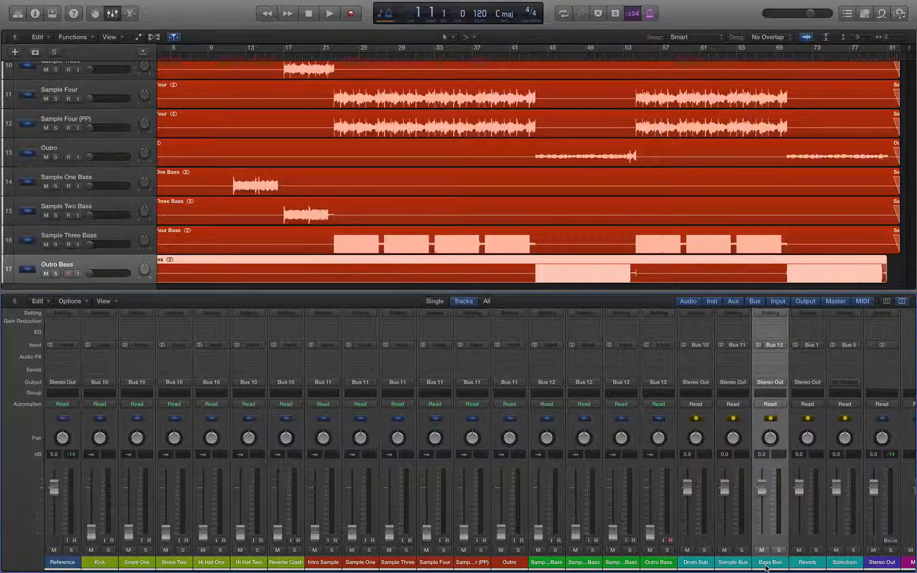
pyautogui.click(807, 565)
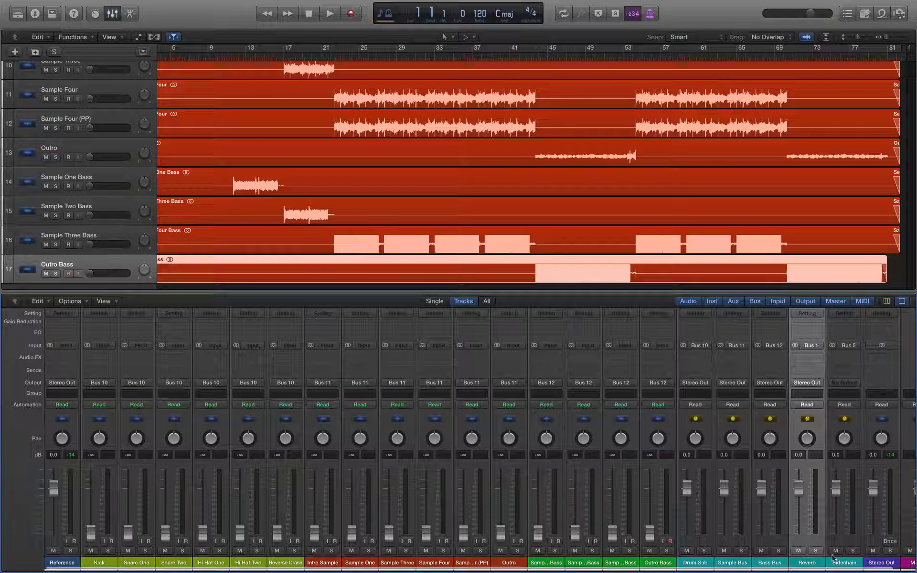
pyautogui.click(841, 568)
pyautogui.scroll(1, 253, 186)
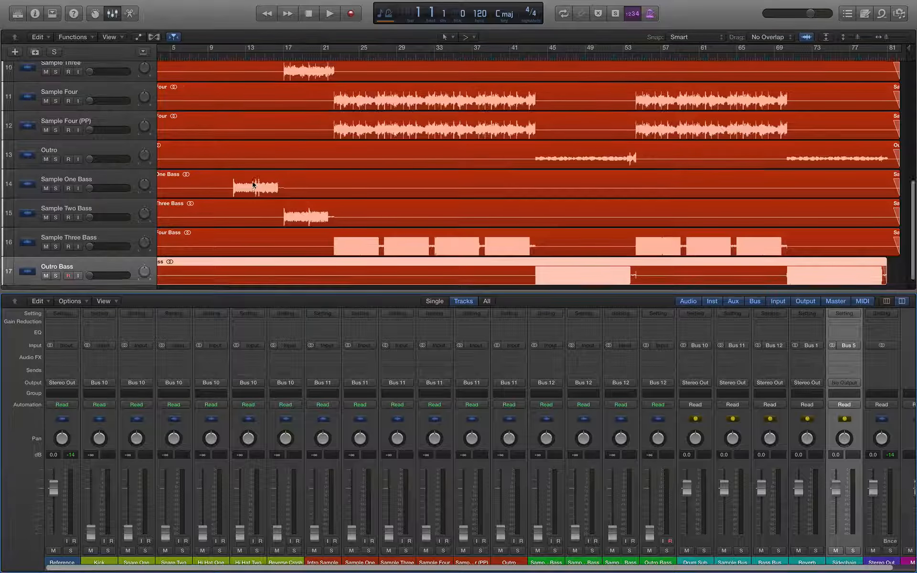
pyautogui.scroll(5, 250, 187)
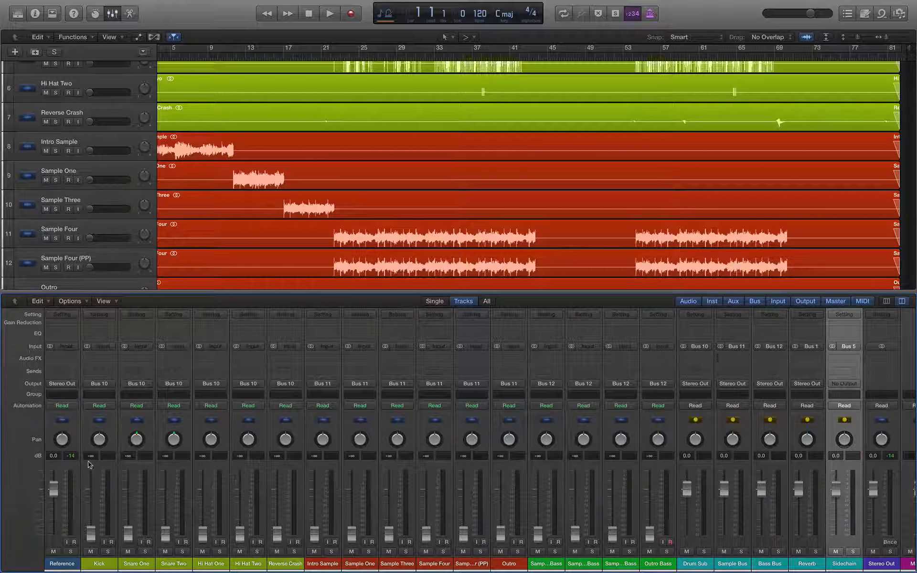
# Step: Turn on Cycle looping over bars 21–45 and select the Kick channel strip
pyautogui.hscroll(-3, 282, 148)
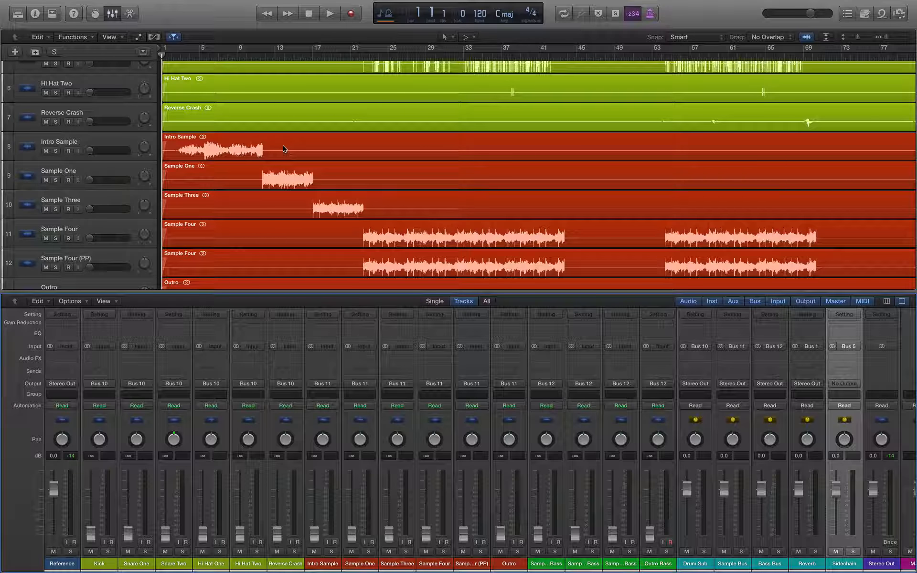
pyautogui.scroll(5, 283, 148)
pyautogui.press('c')
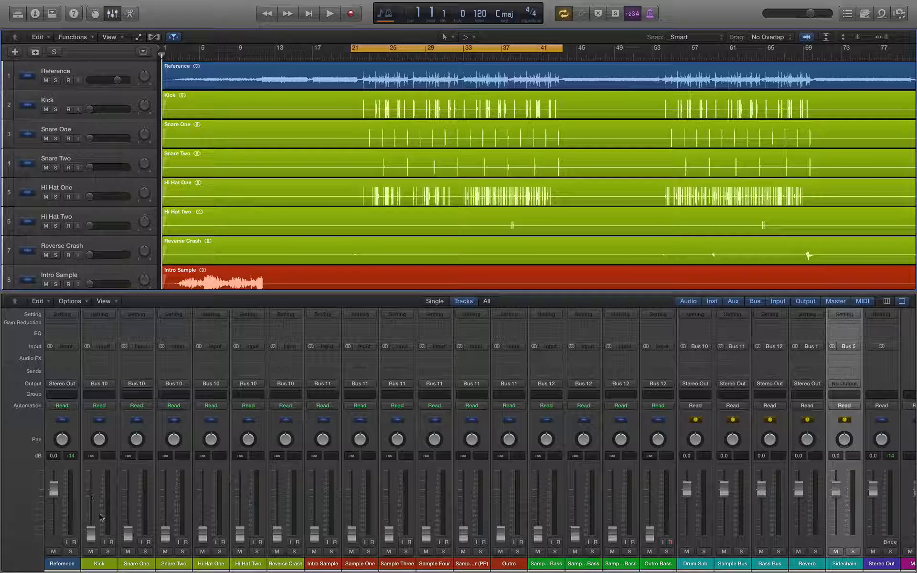
pyautogui.click(99, 564)
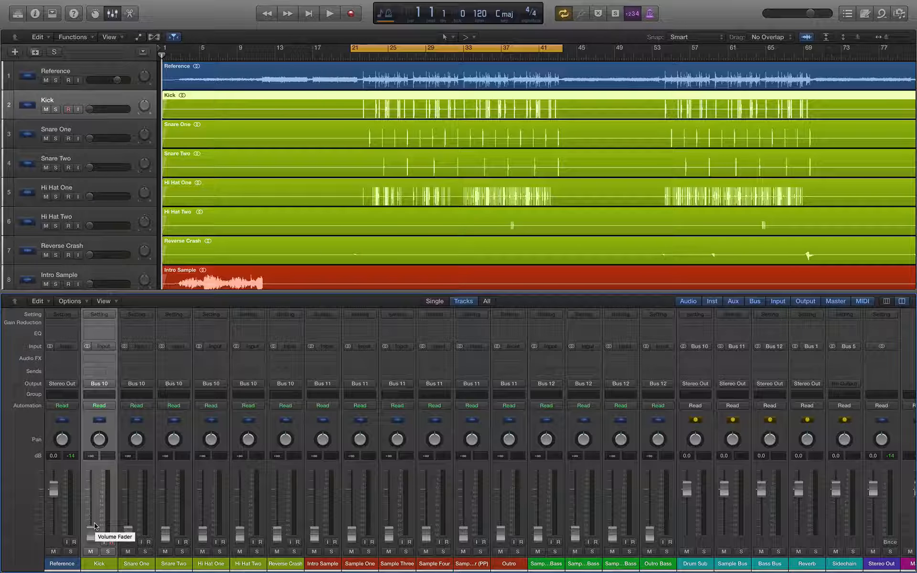
# Step: During playback, mute Reference, set Kick to -7.4 dB and raise the snares from silence
pyautogui.press('space')
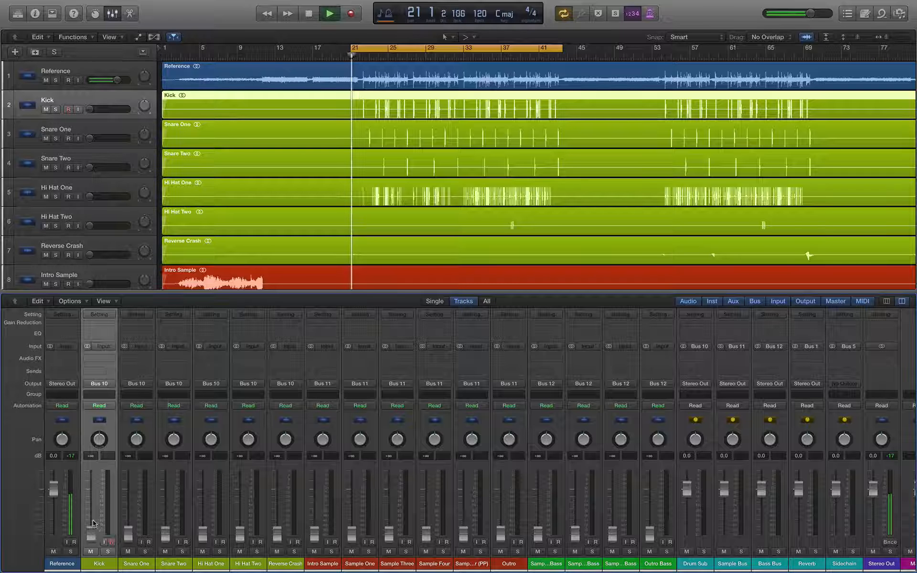
pyautogui.click(53, 552)
pyautogui.moveTo(91, 533); pyautogui.dragTo(90, 509)
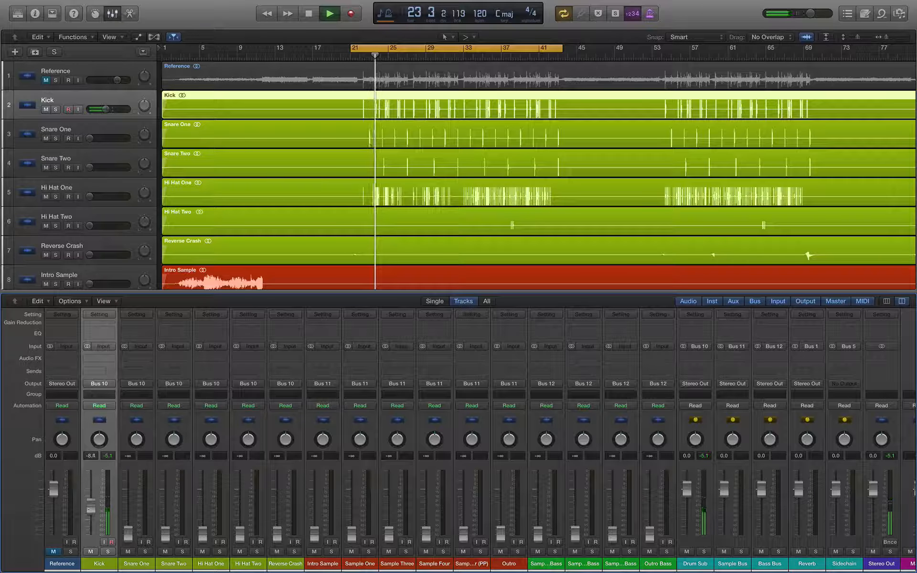
pyautogui.click(107, 458)
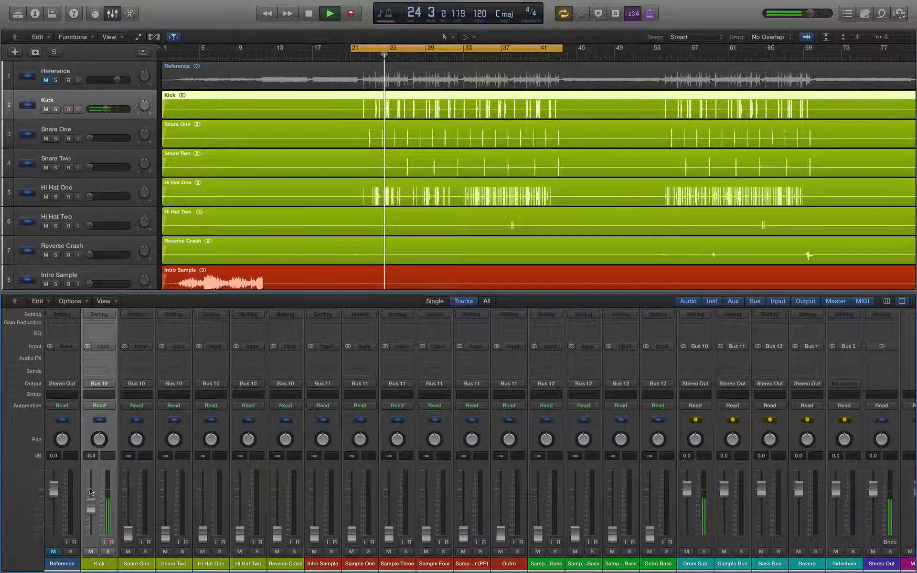
pyautogui.moveTo(90, 510); pyautogui.dragTo(91, 505)
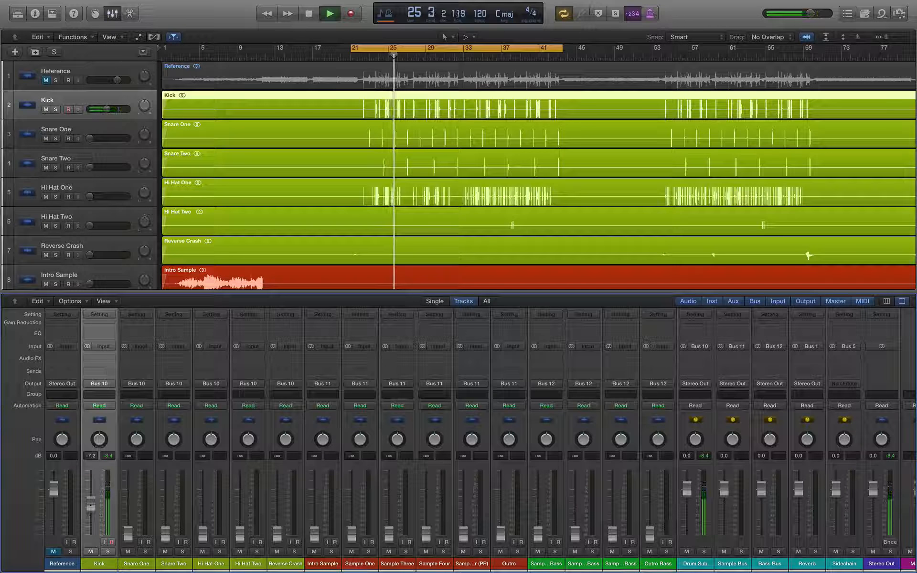
pyautogui.press('space')
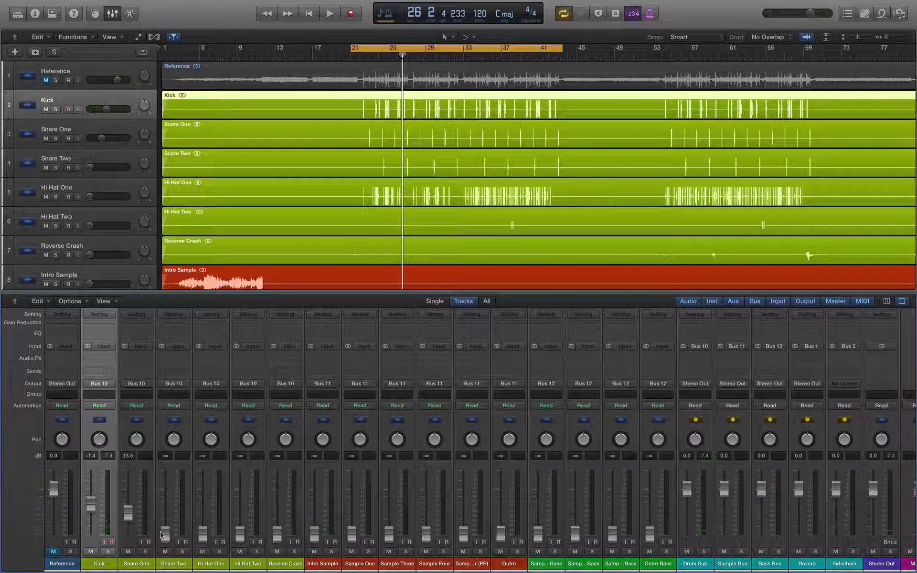
pyautogui.moveTo(161, 534); pyautogui.dragTo(165, 515)
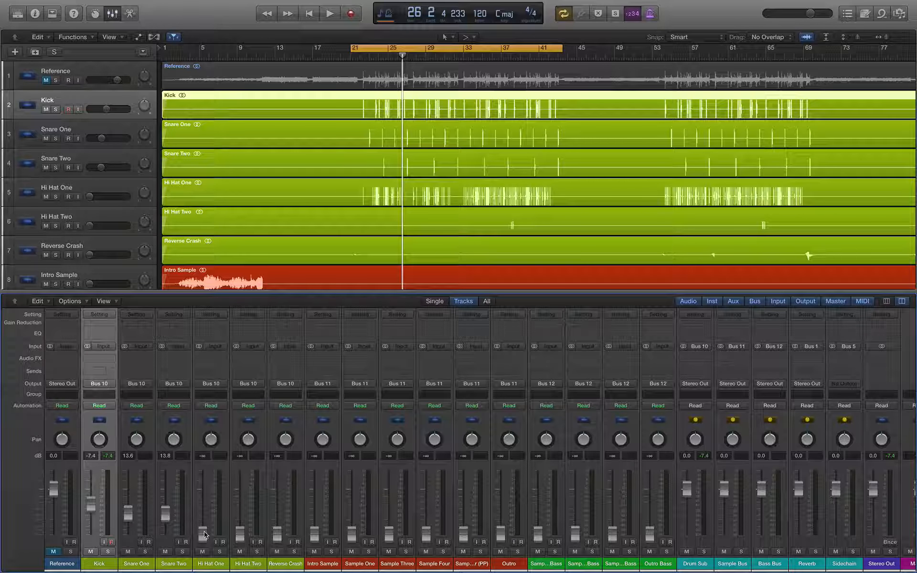
# Step: While playing, raise Snare One to about -9 dB, Hi Hat One to -8.4, Reverse Crash to -5.6
pyautogui.press('space')
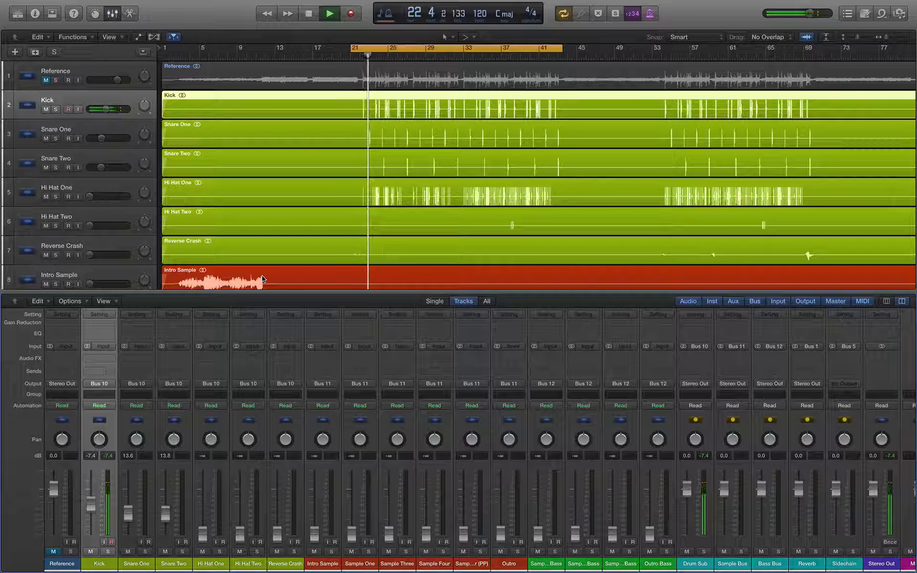
pyautogui.moveTo(128, 513)
pyautogui.mouseDown()
pyautogui.moveTo(167, 506)
pyautogui.moveTo(129, 506)
pyautogui.mouseUp()
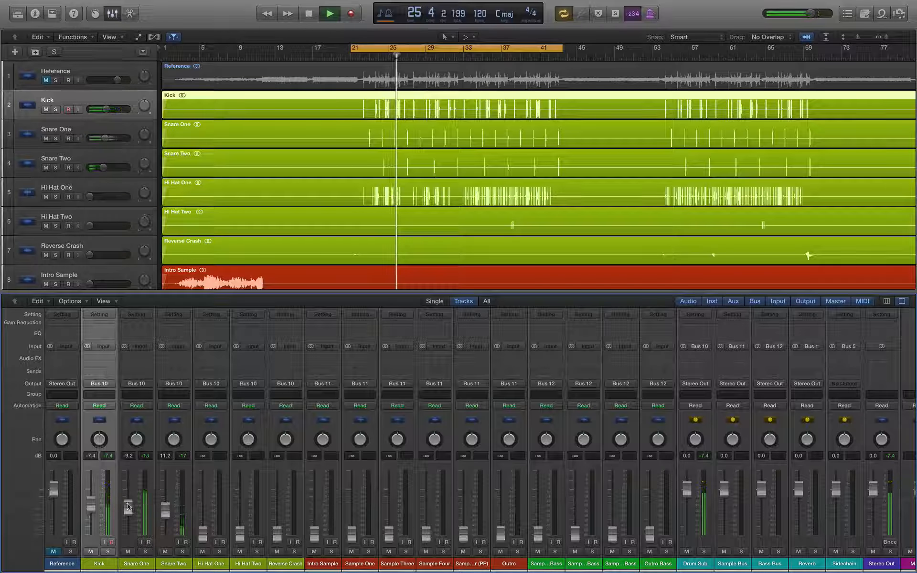
pyautogui.moveTo(207, 542); pyautogui.dragTo(203, 509)
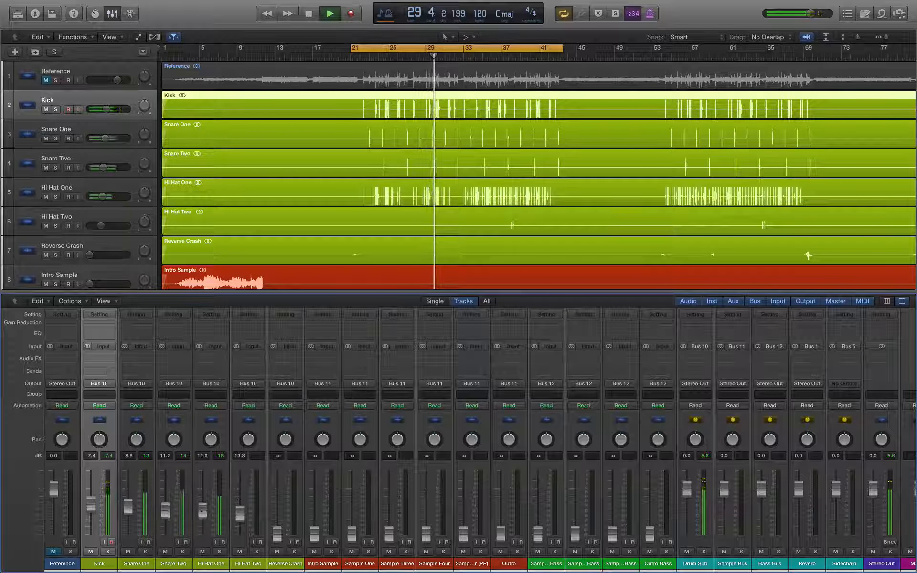
pyautogui.moveTo(277, 536); pyautogui.dragTo(240, 510)
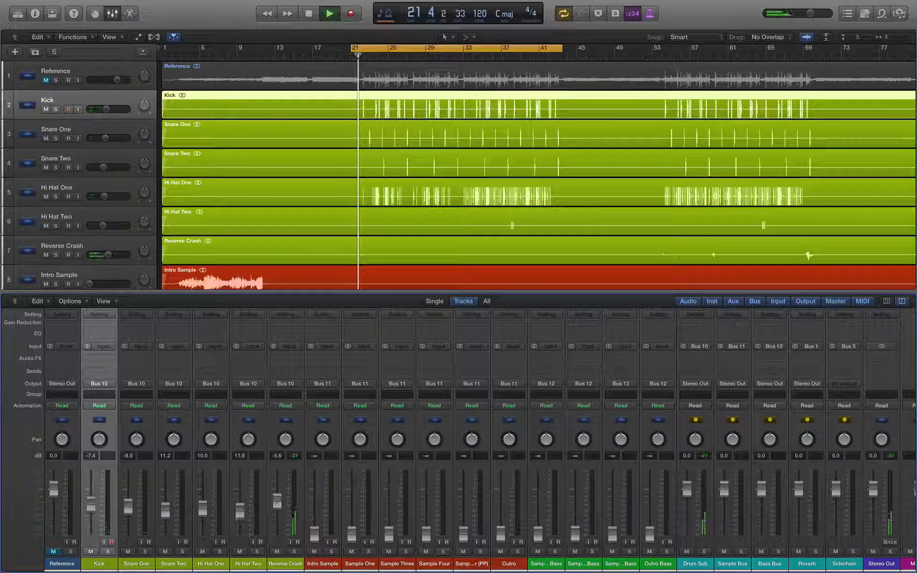
pyautogui.press('space')
pyautogui.press('space')
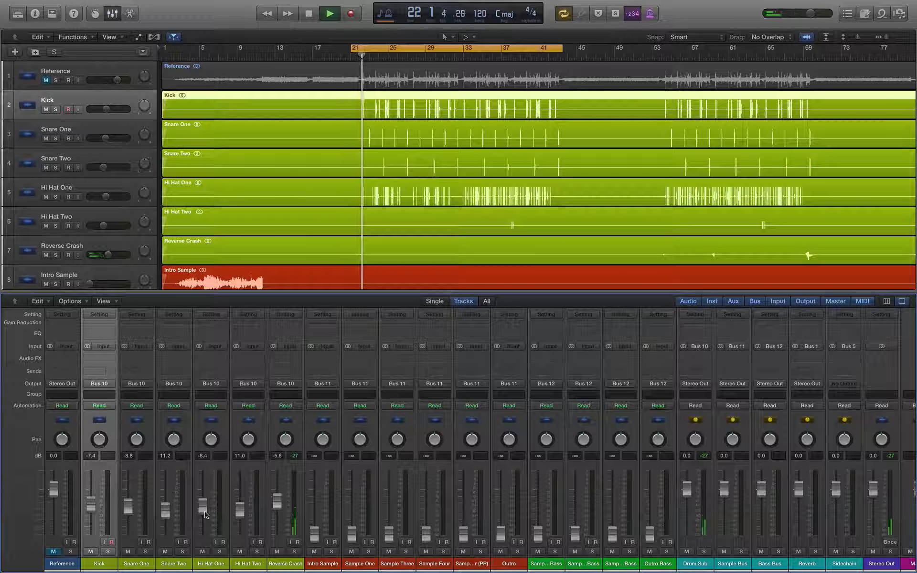
# Step: Stop playback, then unmute and solo the Reference track
pyautogui.press('space')
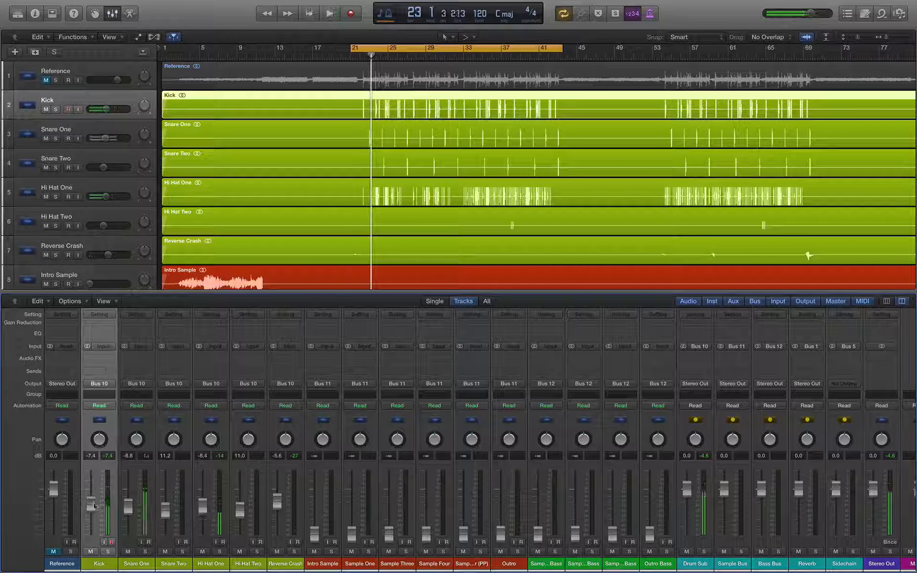
pyautogui.click(54, 552)
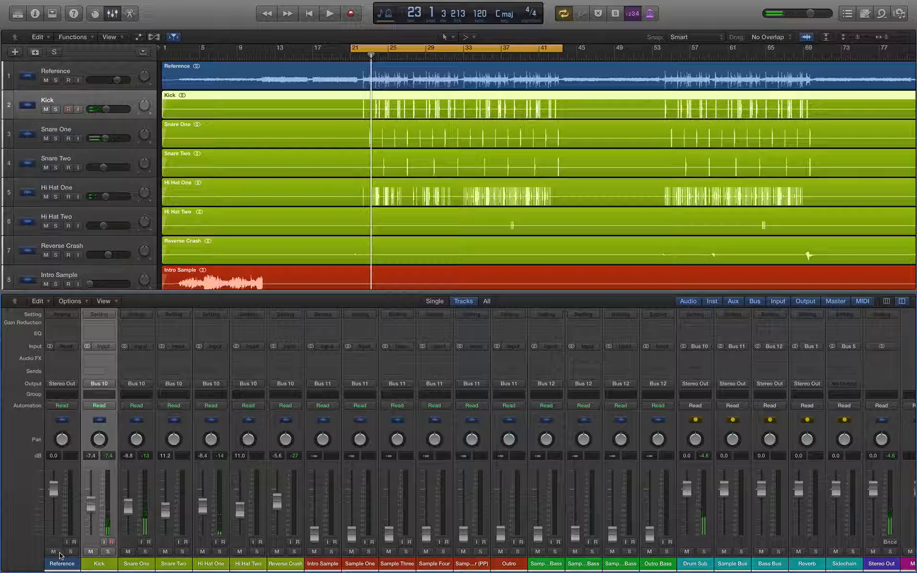
pyautogui.click(70, 552)
# Step: Audition the soloed Reference, then unsolo and mute it, replay the mix and lower Kick to -9.2 dB
pyautogui.press('space')
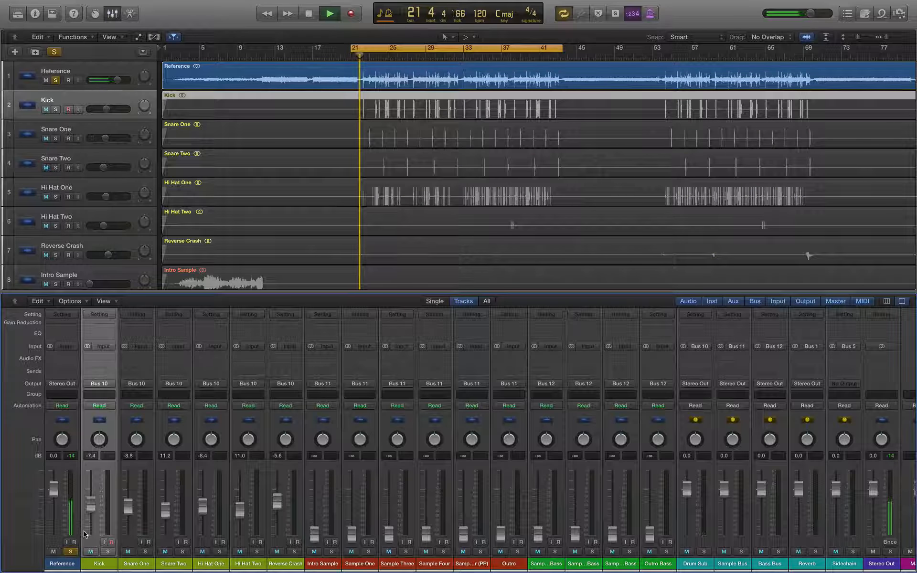
pyautogui.click(70, 552)
pyautogui.click(53, 552)
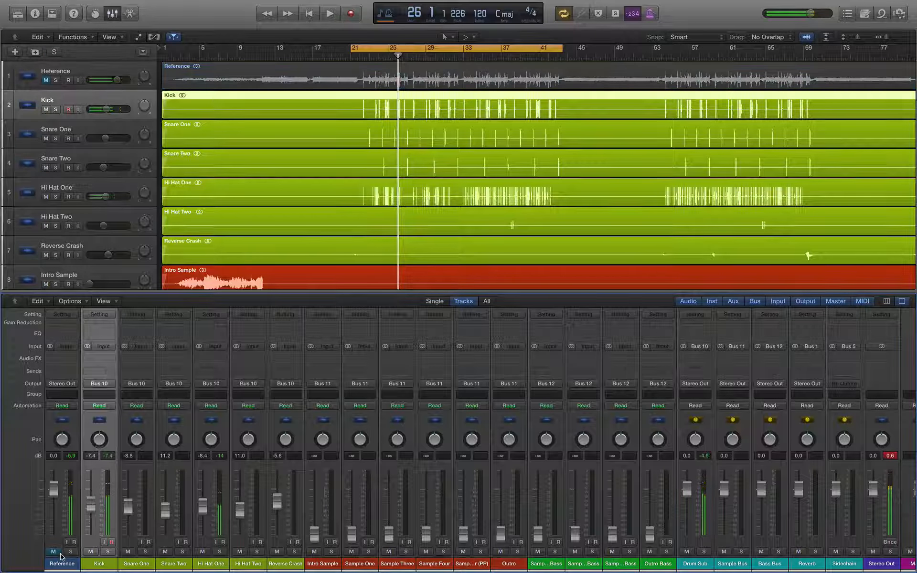
pyautogui.press('space')
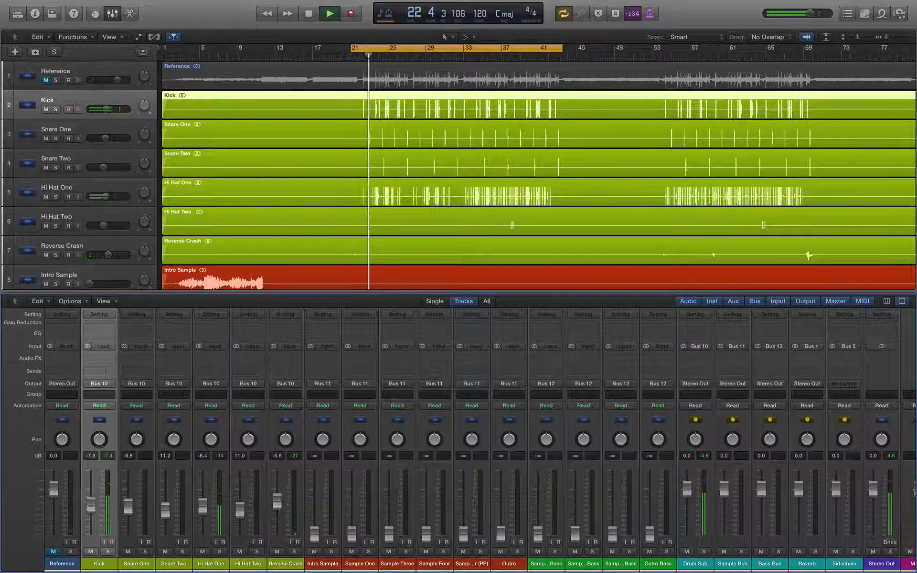
pyautogui.moveTo(91, 505)
pyautogui.mouseDown()
pyautogui.moveTo(127, 513)
pyautogui.moveTo(91, 512)
pyautogui.mouseUp()
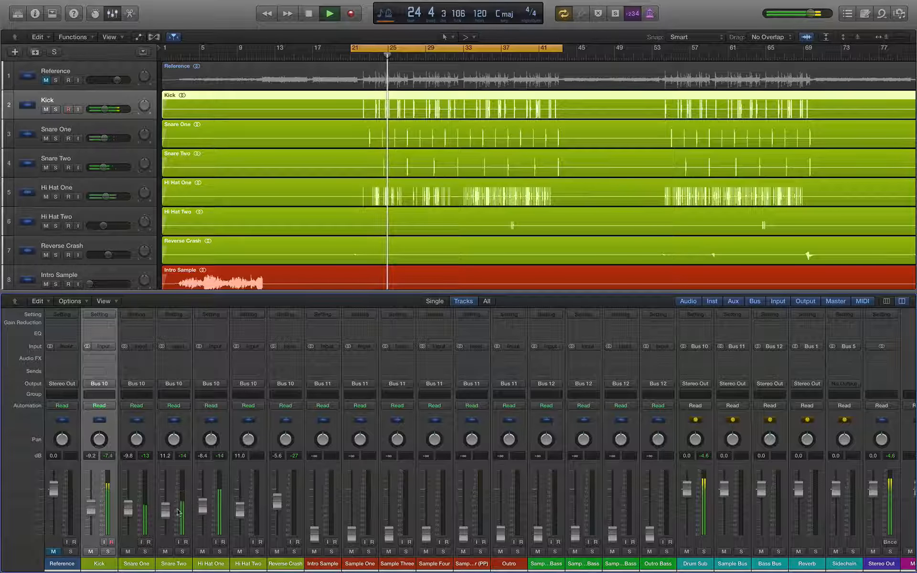
# Step: Lower the Hi Hat One and Hi Hat Two levels slightly while listening
pyautogui.moveTo(206, 510); pyautogui.dragTo(278, 507)
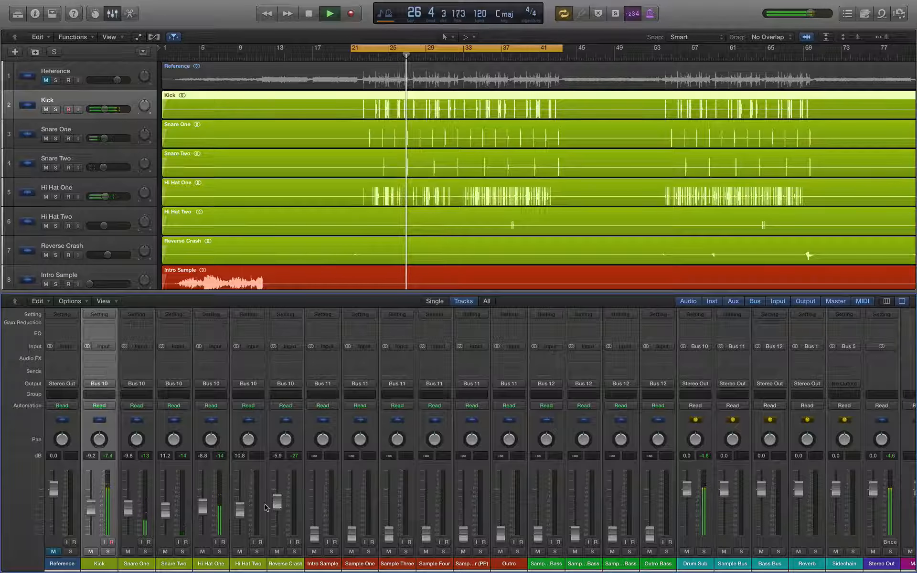
pyautogui.press('space')
pyautogui.press('space')
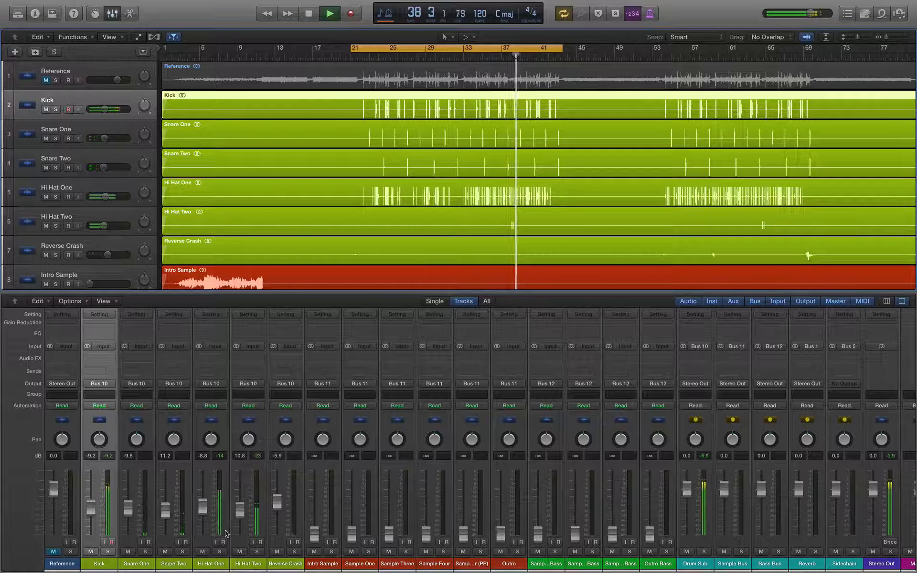
pyautogui.moveTo(239, 511); pyautogui.dragTo(239, 507)
pyautogui.press('space')
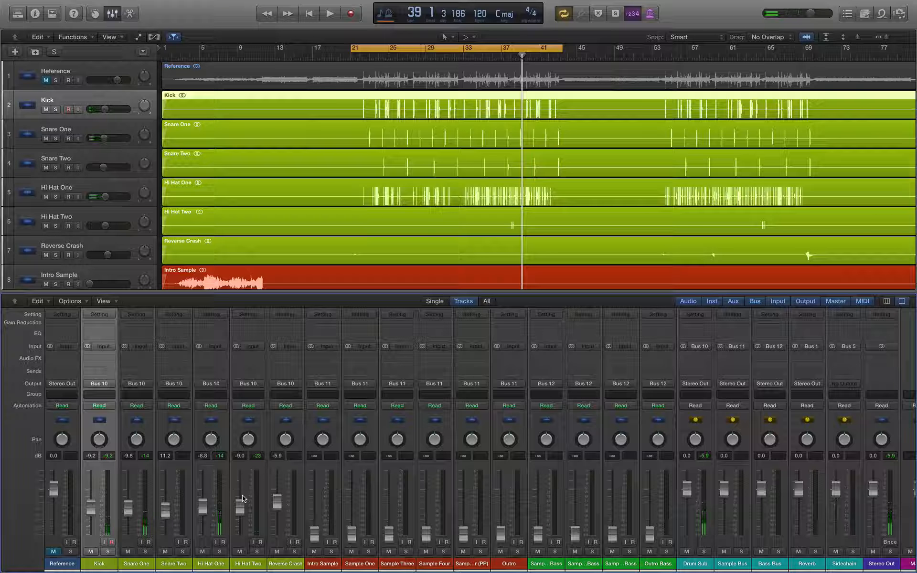
pyautogui.press('space')
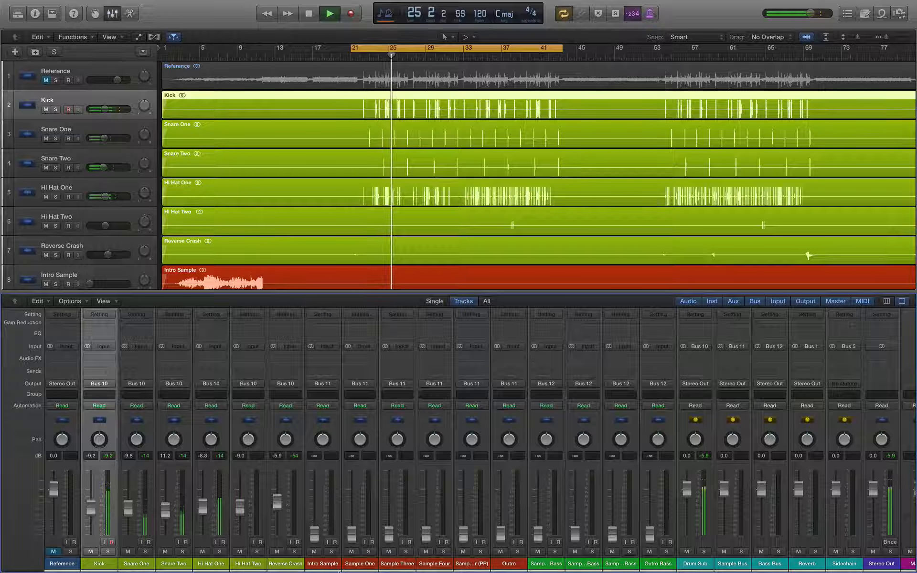
# Step: Select Kick through Reverse Crash and lower the whole drum group together by about 2 dB
pyautogui.keyDown('shift'); pyautogui.click(292, 566); pyautogui.keyUp('shift')
pyautogui.moveTo(278, 499); pyautogui.dragTo(277, 505)
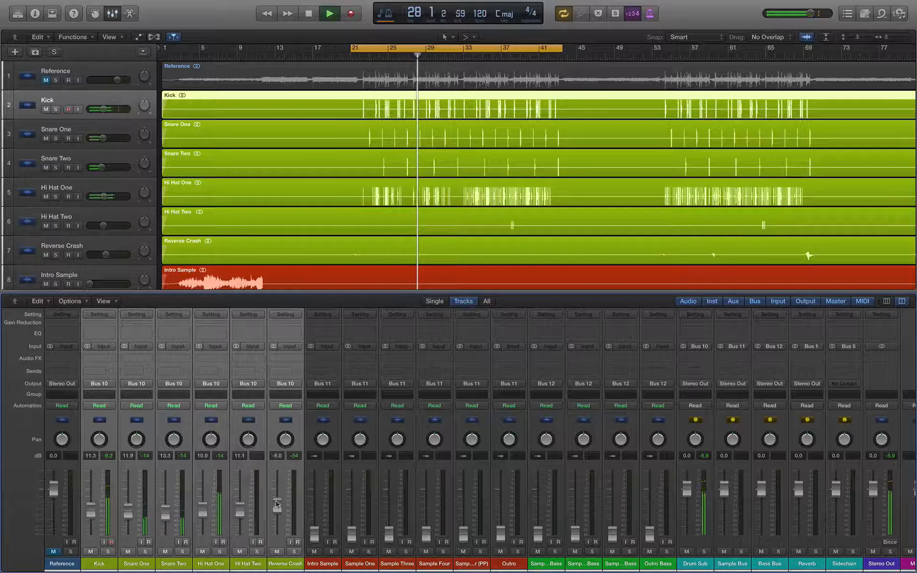
pyautogui.click(294, 458)
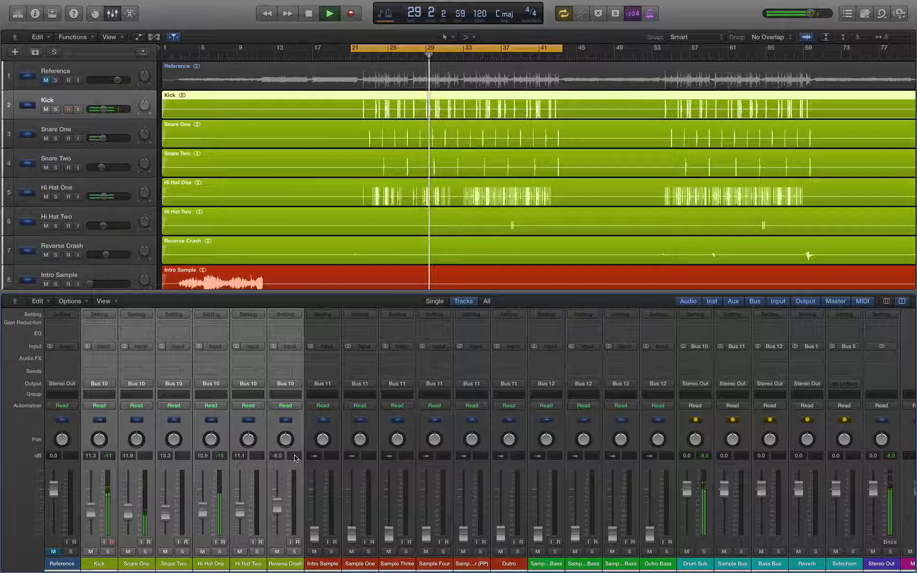
pyautogui.press('space')
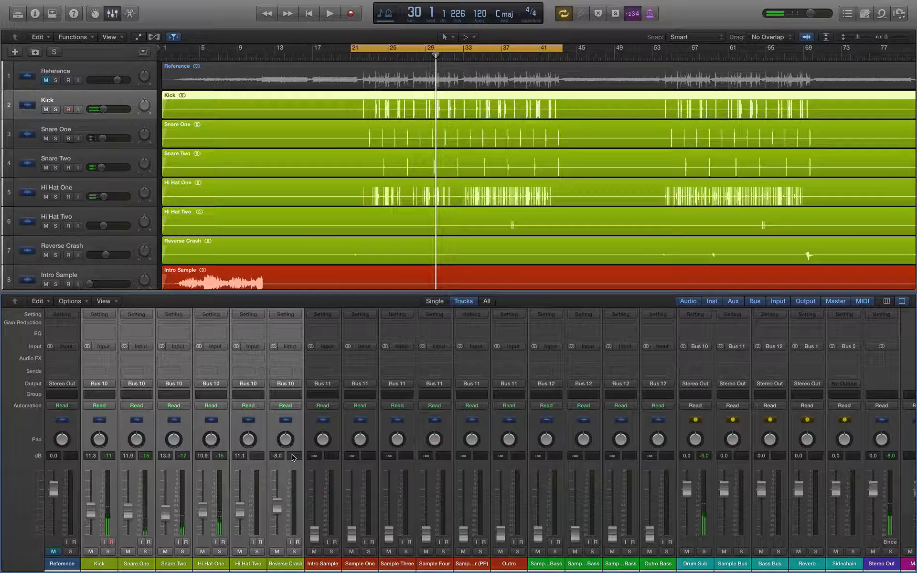
# Step: Select the Intro Sample, Sample Four and Sample Four (PP) tracks to compare them
pyautogui.click(331, 469)
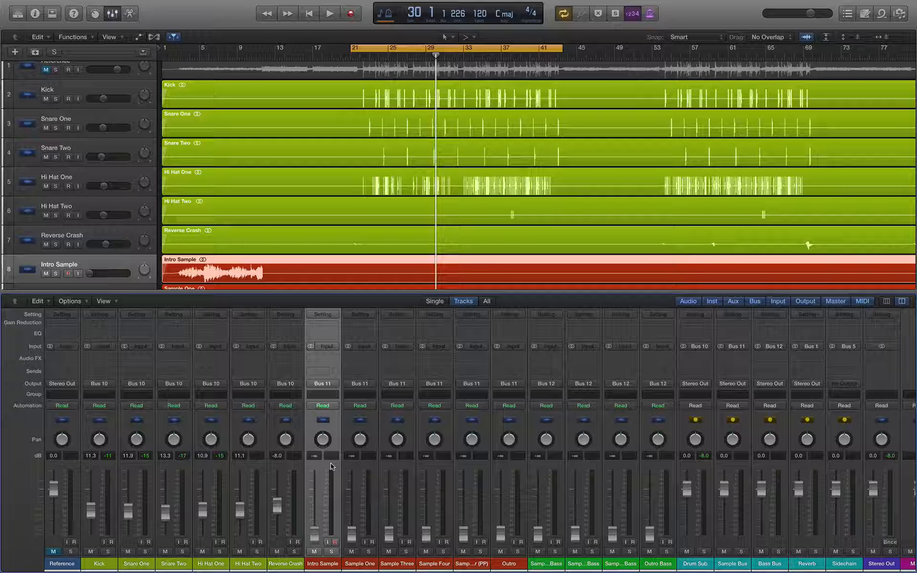
pyautogui.scroll(-5, 430, 203)
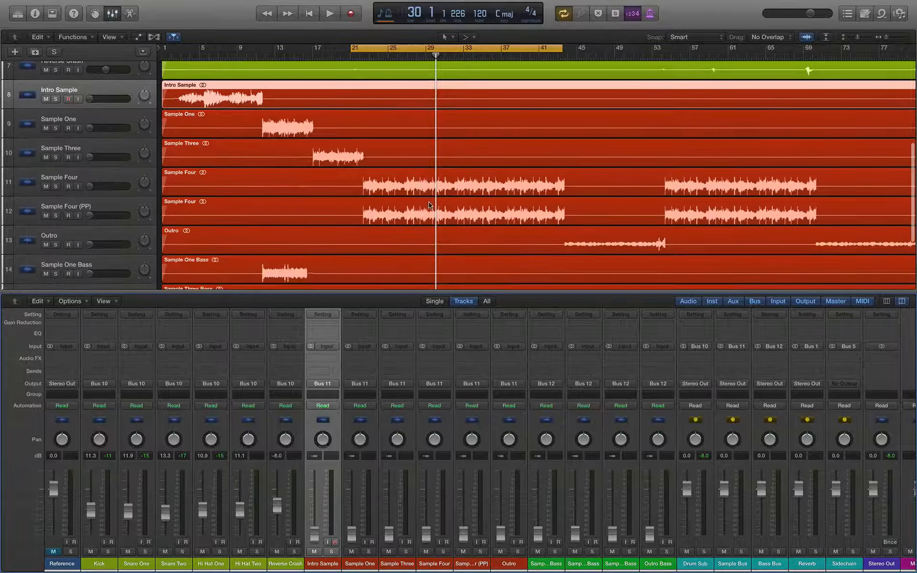
pyautogui.click(106, 182)
pyautogui.click(101, 209)
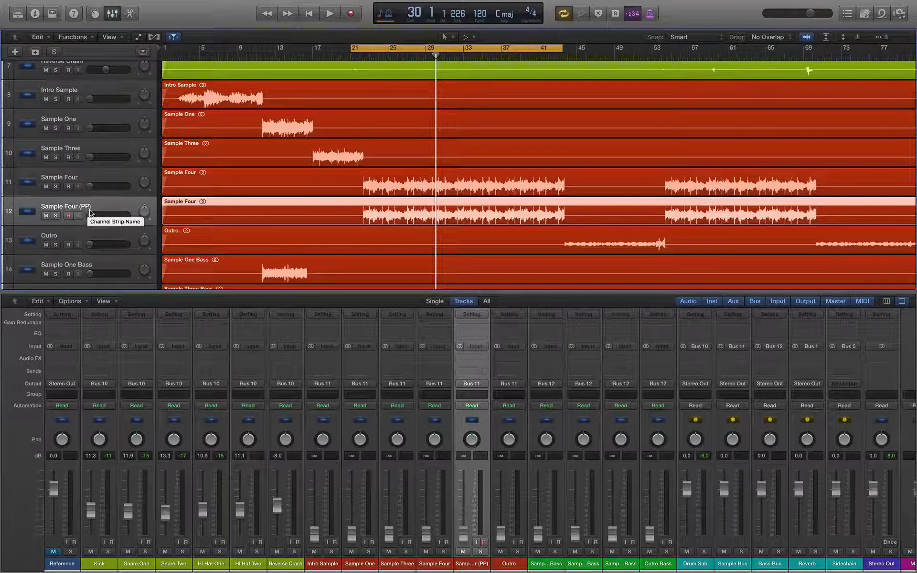
pyautogui.click(96, 178)
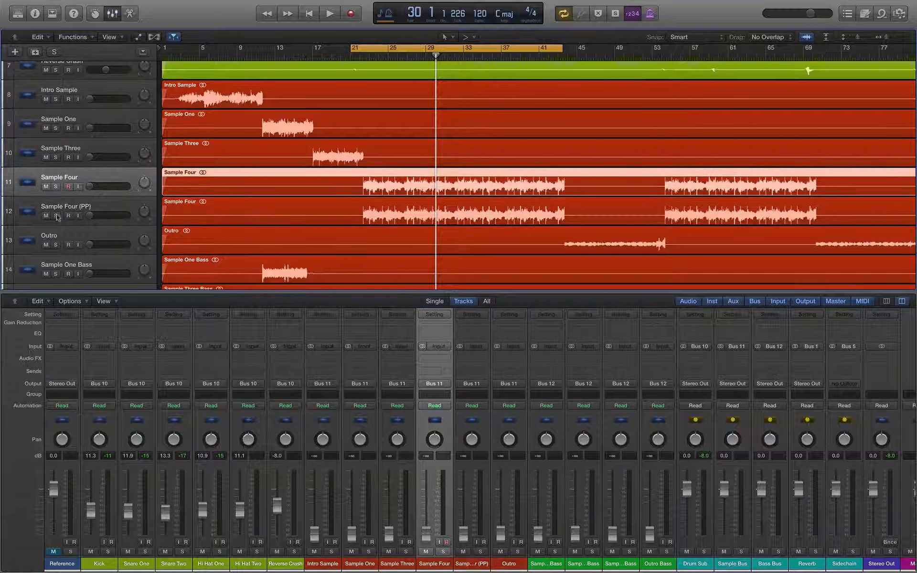
# Step: Play from bar 21 to compare, then mute the Sample Four (PP) track
pyautogui.press('space')
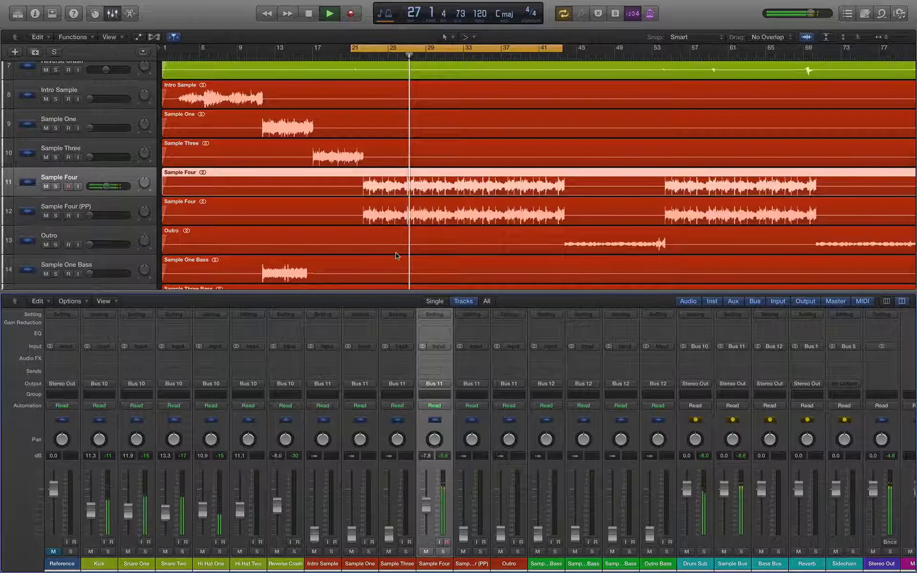
pyautogui.scroll(-4, 395, 257)
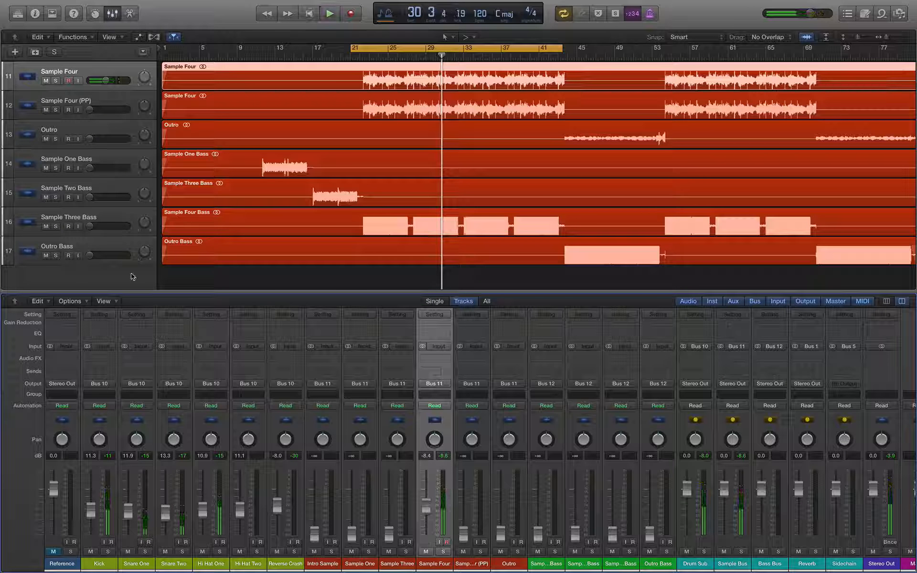
pyautogui.press('space')
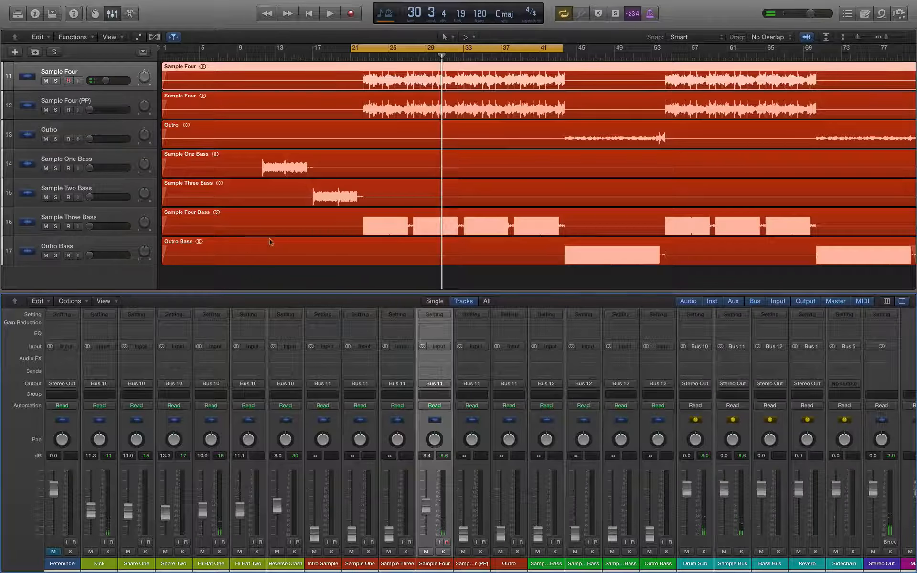
pyautogui.scroll(10, 351, 277)
pyautogui.scroll(1, 352, 277)
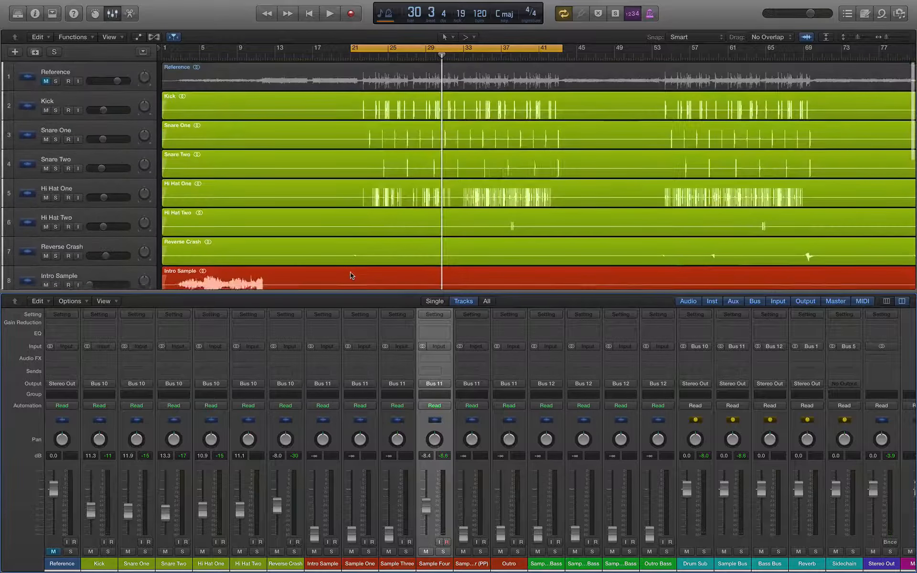
pyautogui.scroll(-10, 429, 216)
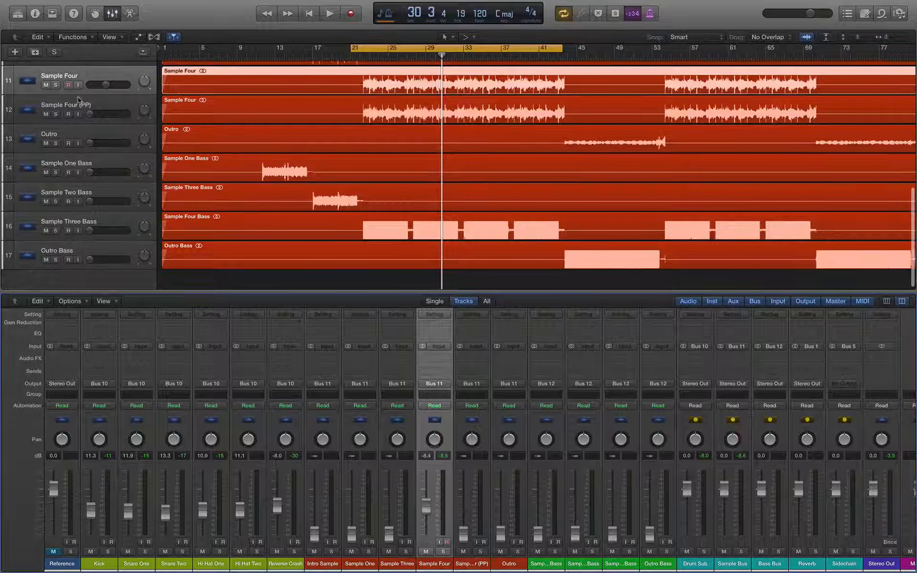
pyautogui.click(45, 115)
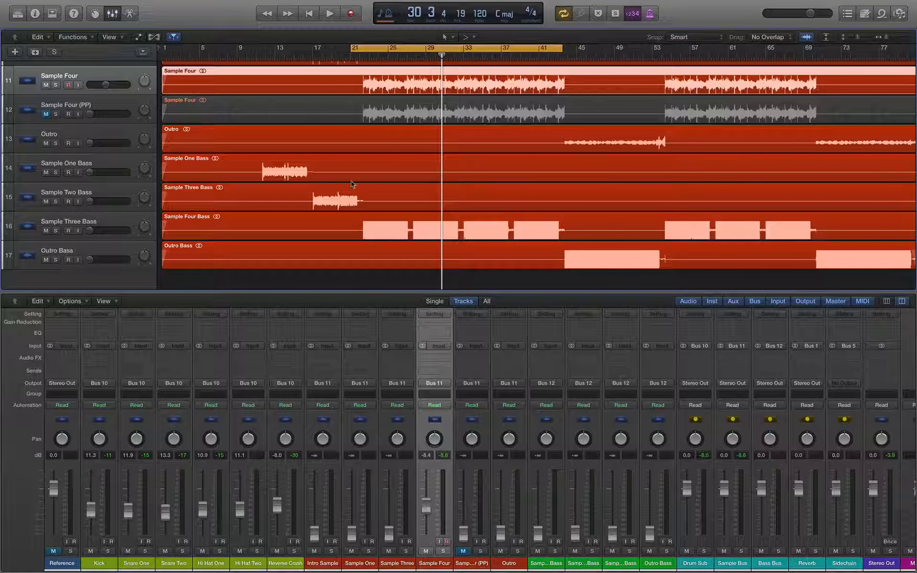
# Step: Raise the Sample Three Bass level to about -18 dB during playback
pyautogui.click(95, 222)
pyautogui.press('space')
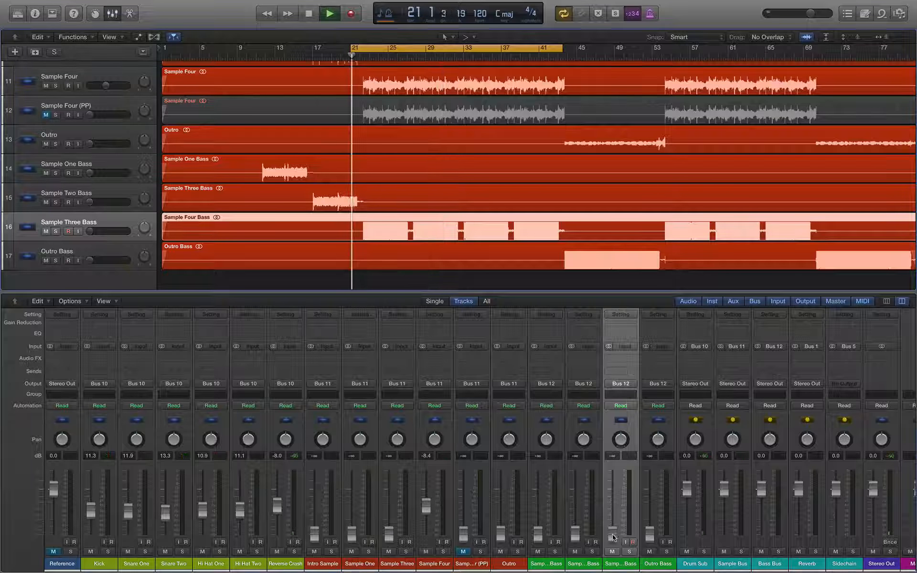
pyautogui.moveTo(613, 535); pyautogui.dragTo(613, 518)
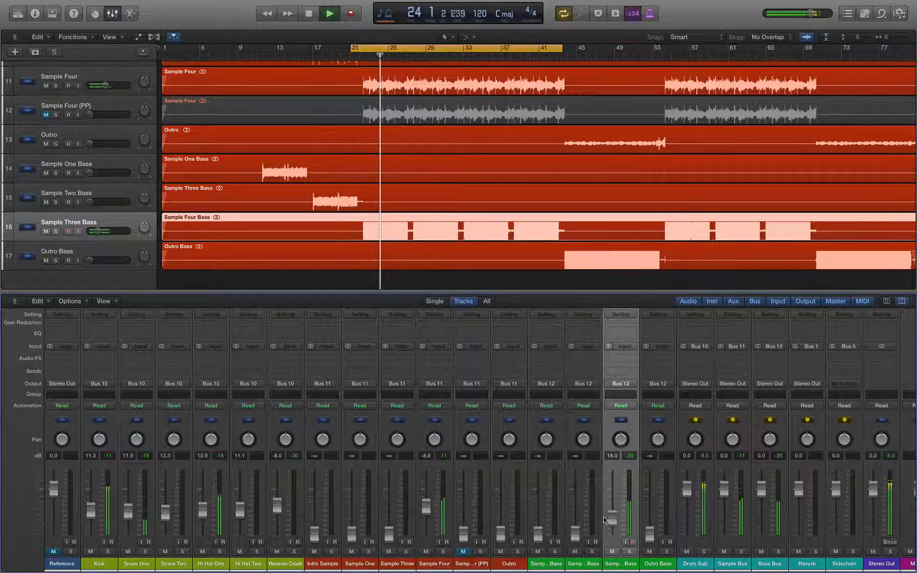
pyautogui.moveTo(613, 518); pyautogui.dragTo(613, 520)
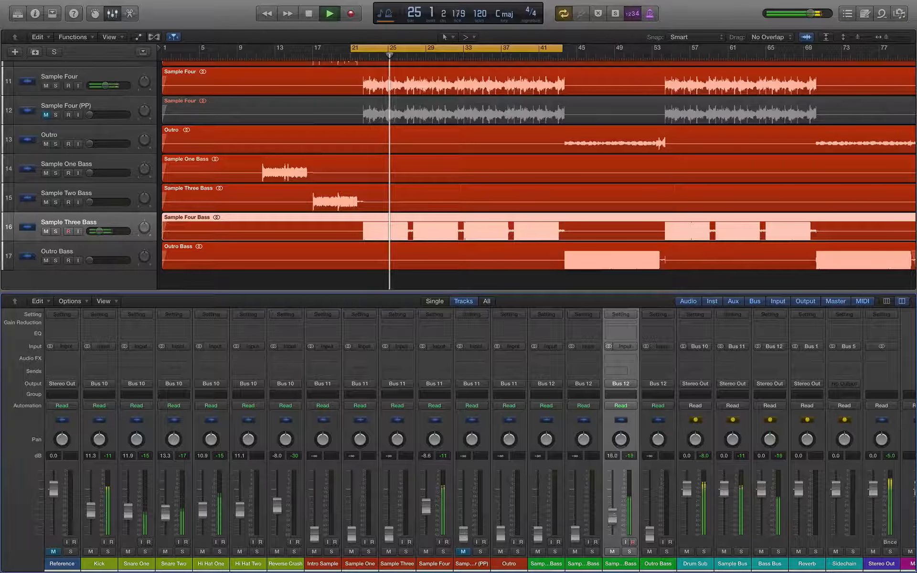
pyautogui.press('space')
# Step: Play the soloed Reference from bar 21, then unsolo and mute it again
pyautogui.click(71, 552)
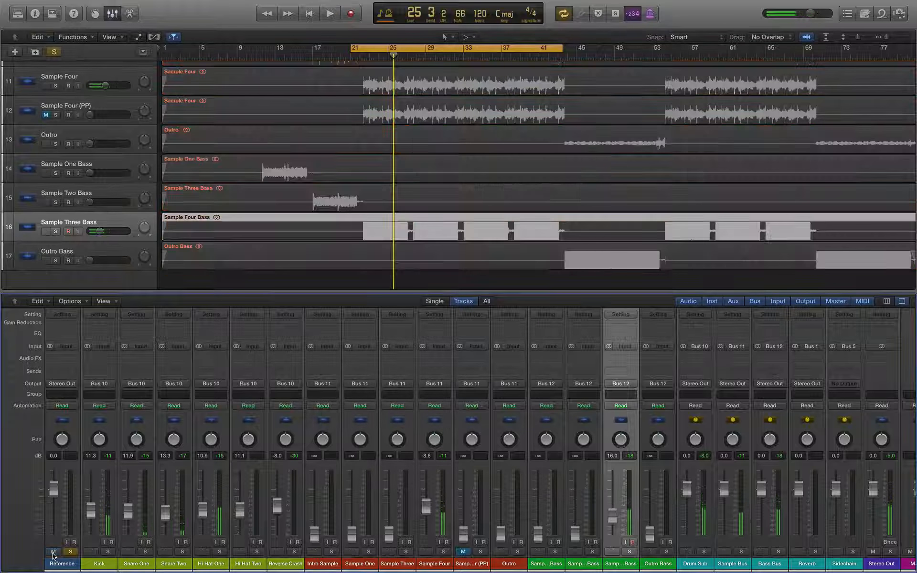
pyautogui.press('space')
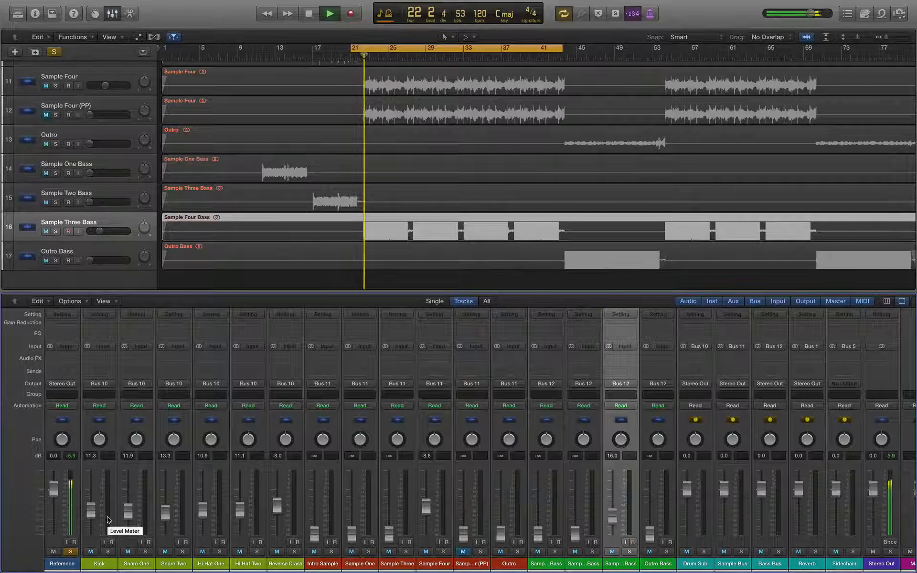
pyautogui.click(57, 552)
pyautogui.click(70, 552)
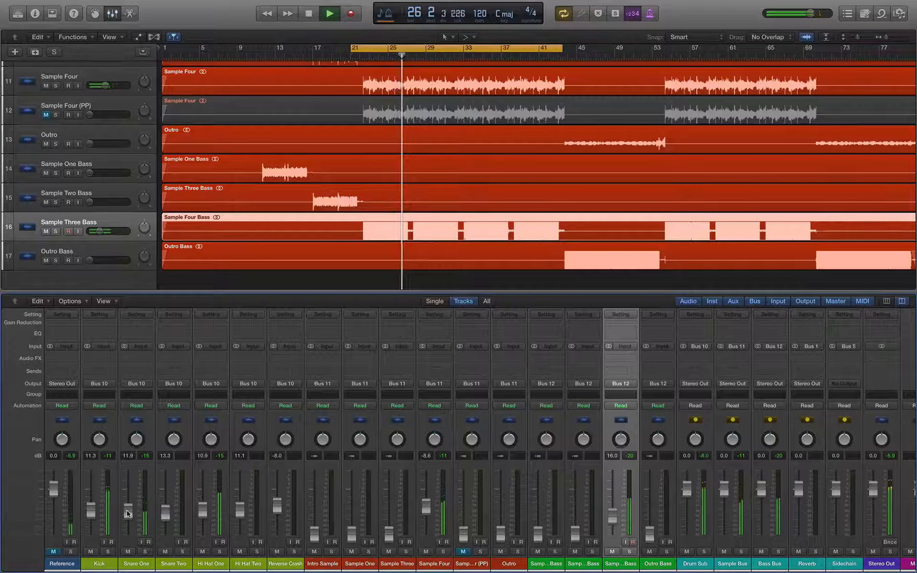
# Step: Lower Snare One, Sample Four to -10.8 dB and Kick to -11.6 dB, then solo Reference
pyautogui.moveTo(127, 511); pyautogui.dragTo(202, 505)
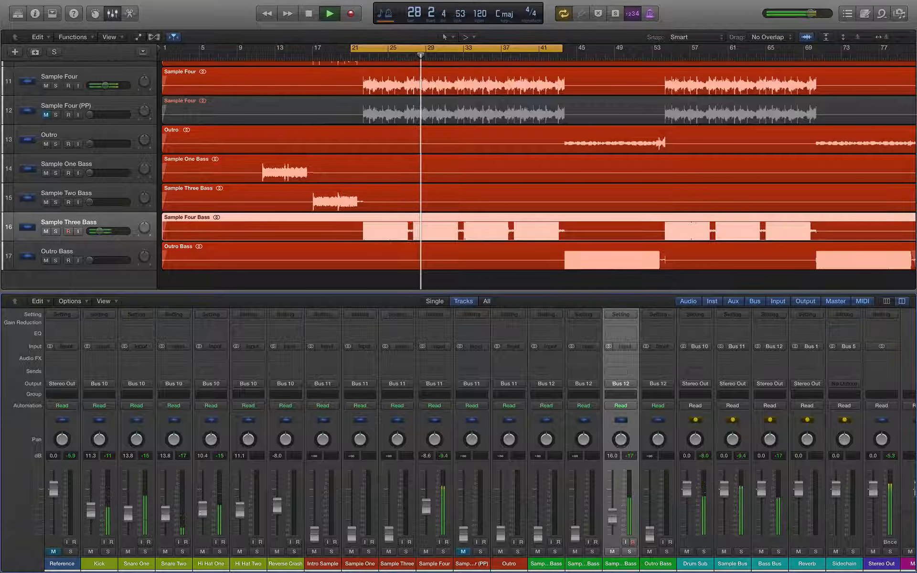
pyautogui.moveTo(426, 506); pyautogui.dragTo(426, 512)
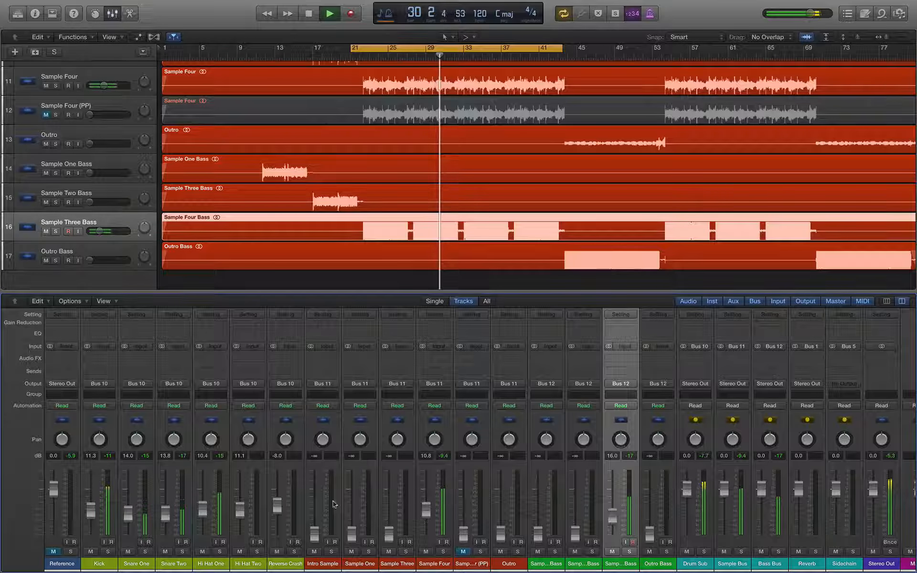
pyautogui.moveTo(92, 511); pyautogui.dragTo(92, 512)
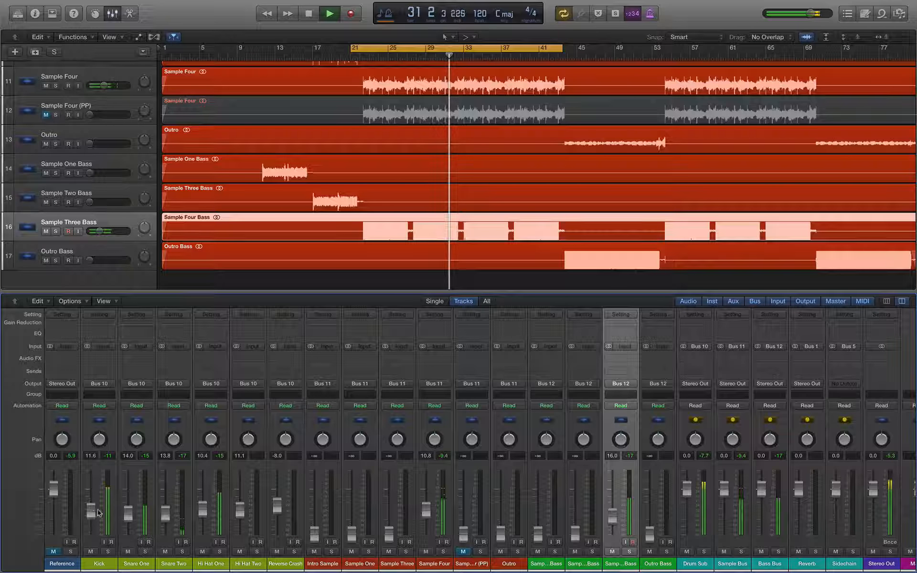
pyautogui.press('space')
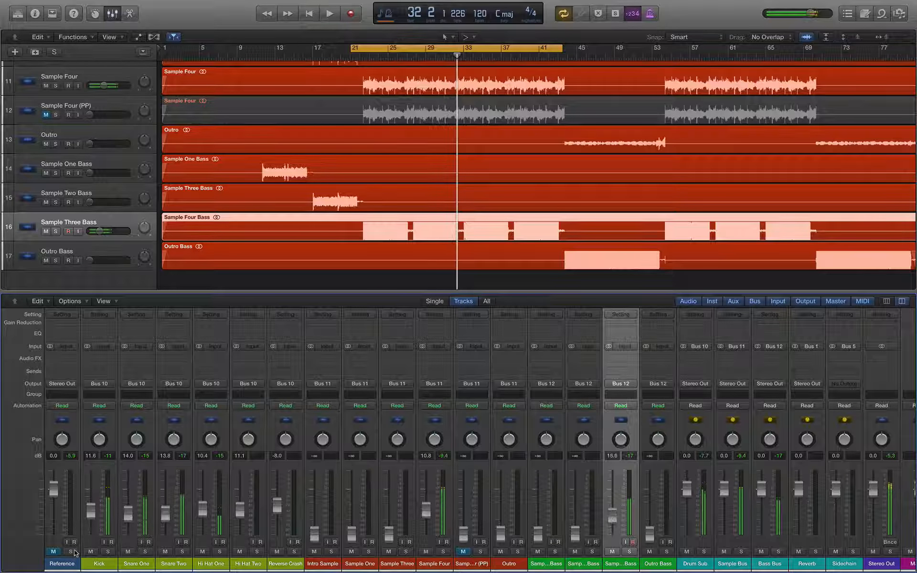
pyautogui.click(70, 552)
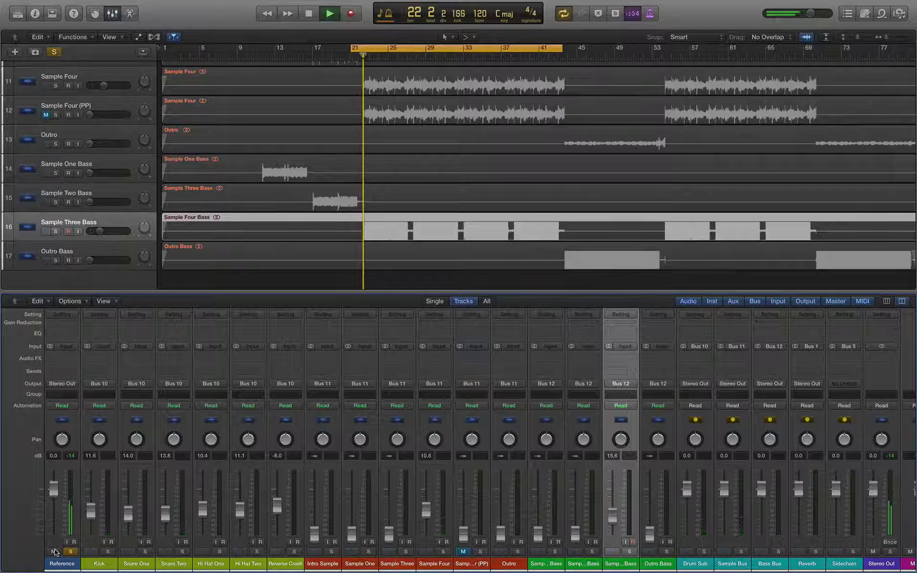
# Step: Use a menu-bar item and a control-bar button at the top of the window
pyautogui.moveTo(518, 2)
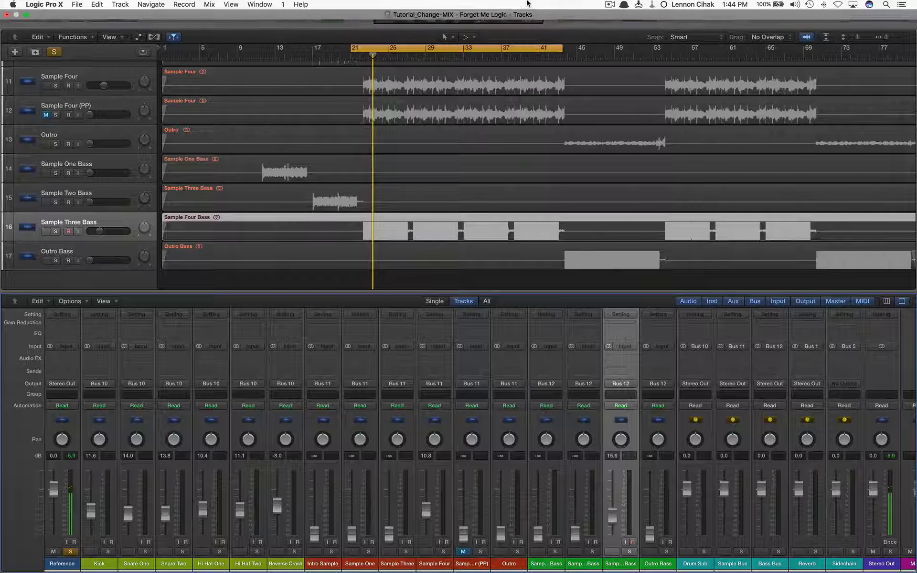
pyautogui.click(608, 5)
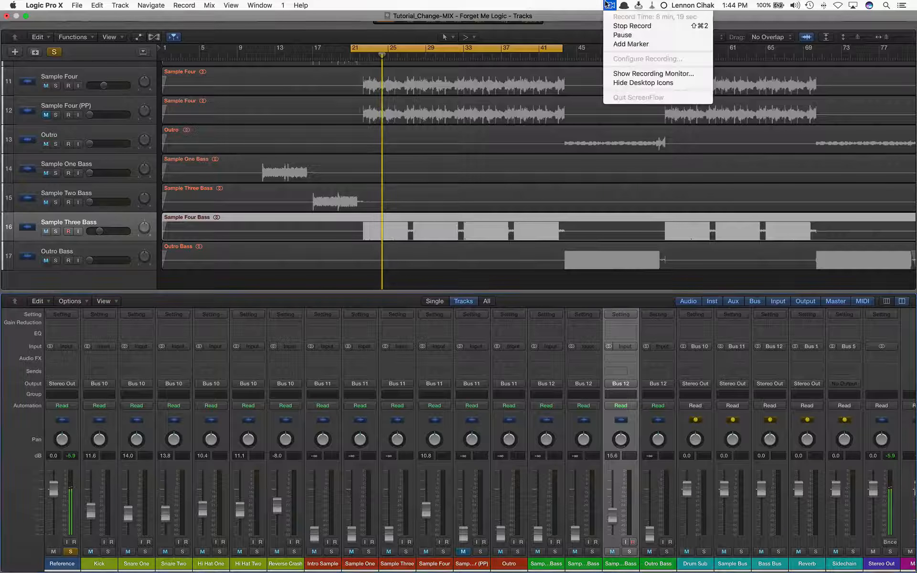
pyautogui.click(253, 28)
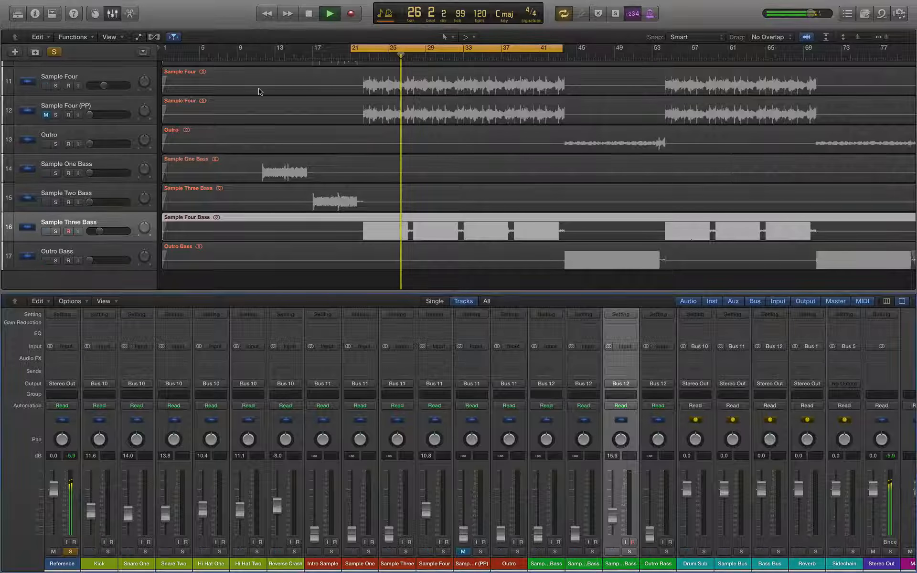
# Step: Unsolo and mute Reference, replay from bar 21 and lower Hi Hat One to -12.2 dB
pyautogui.press('space')
pyautogui.click(70, 552)
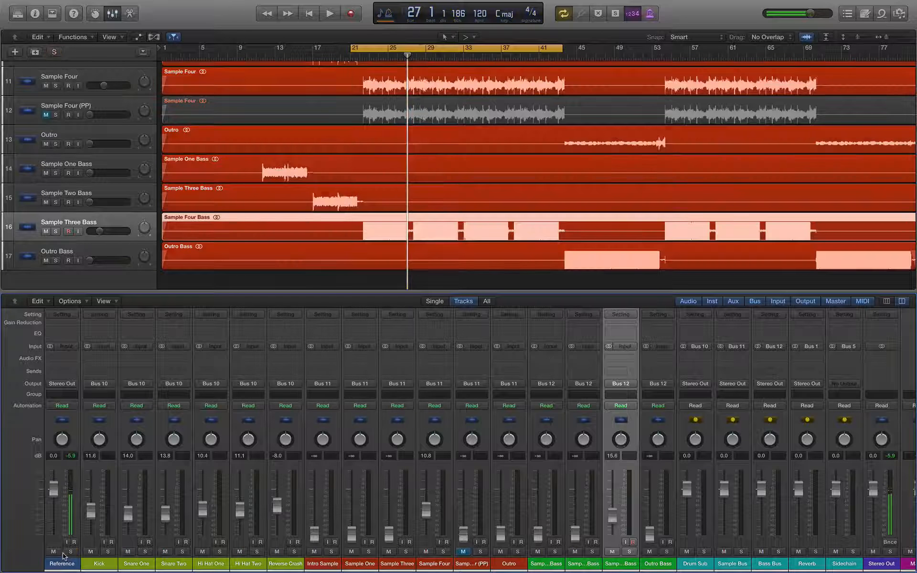
pyautogui.press('space')
pyautogui.click(53, 552)
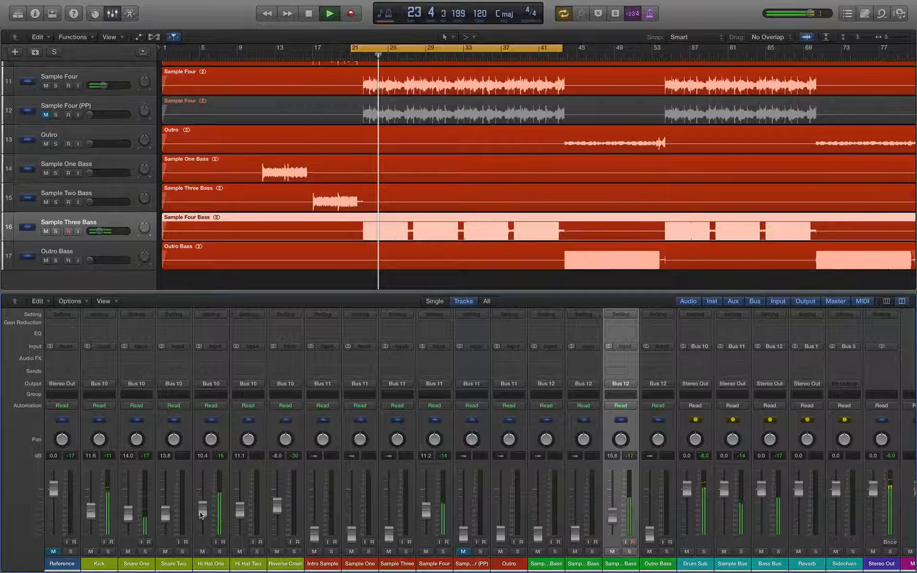
pyautogui.moveTo(200, 512); pyautogui.dragTo(201, 518)
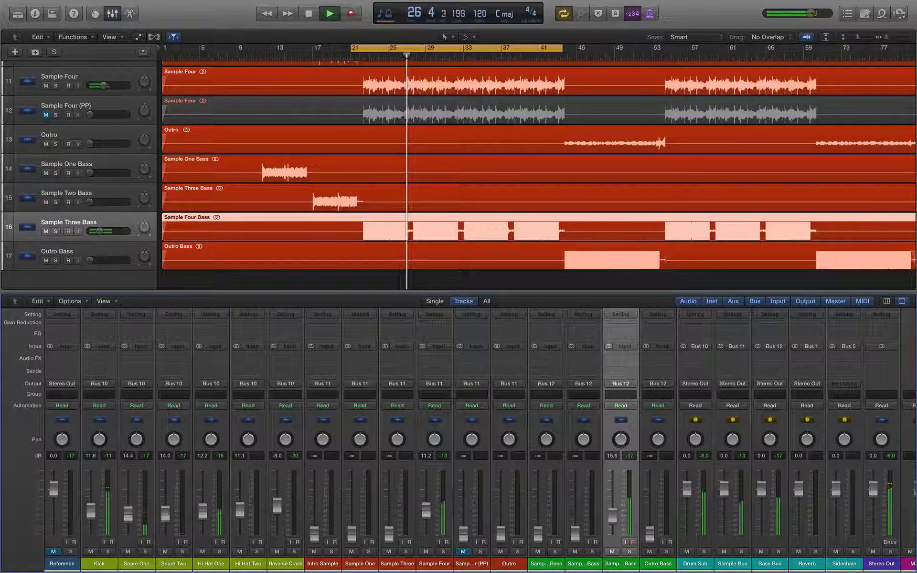
pyautogui.press('space')
# Step: Set the cycle range to loop bars 1 through 21
pyautogui.scroll(2, 264, 209)
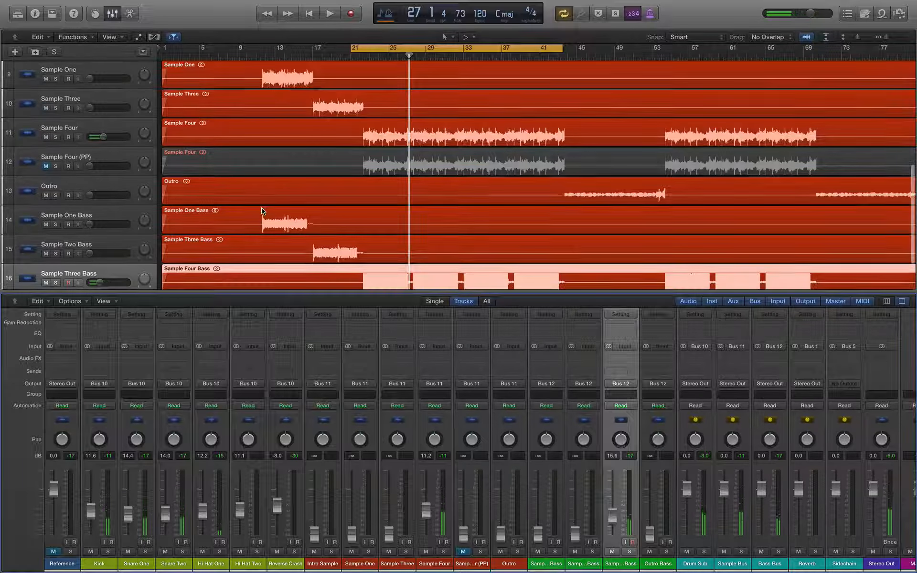
pyautogui.scroll(-3, 281, 125)
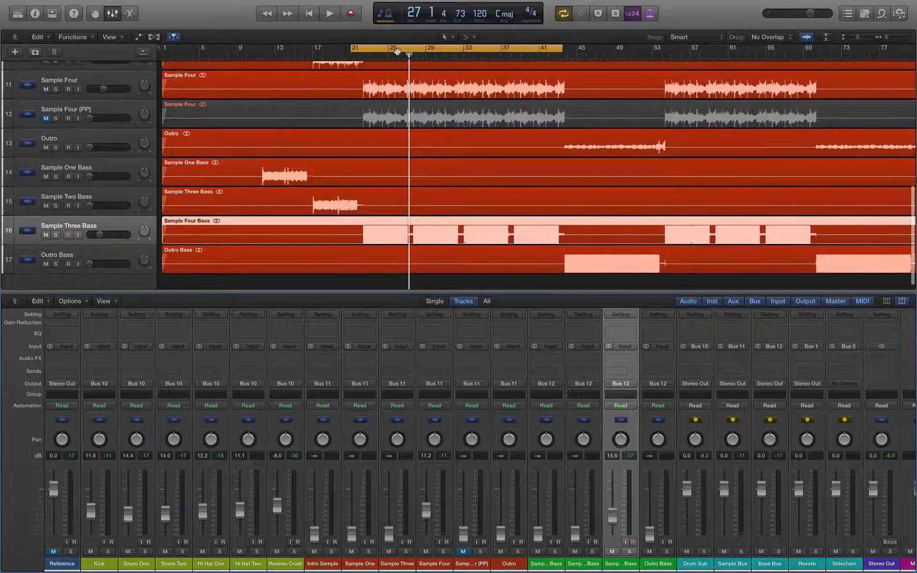
pyautogui.moveTo(397, 51); pyautogui.dragTo(305, 48)
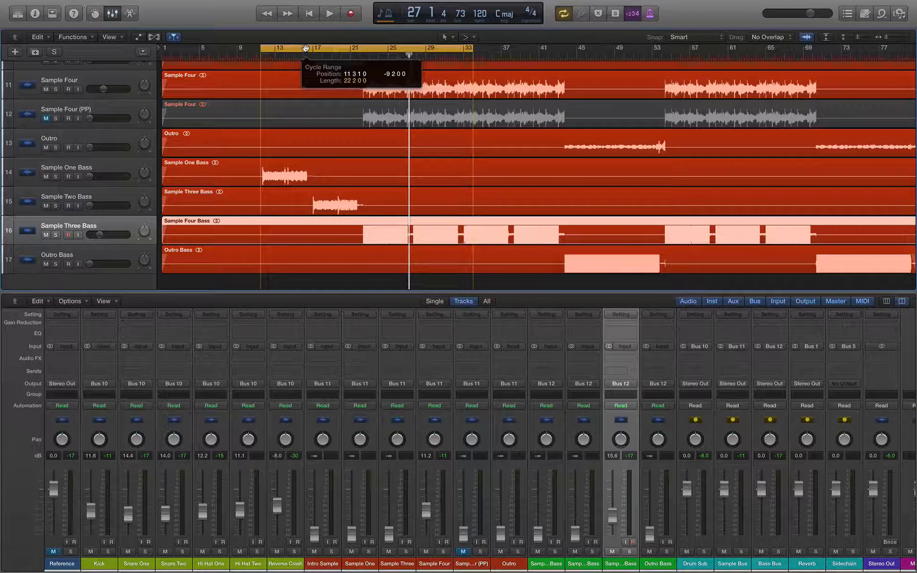
pyautogui.moveTo(472, 48); pyautogui.dragTo(363, 68)
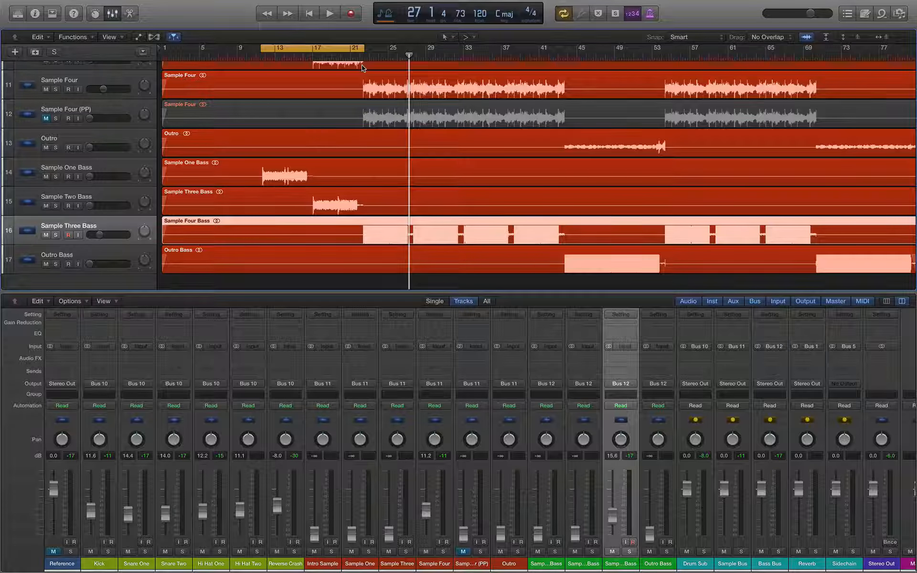
pyautogui.scroll(1, 317, 132)
pyautogui.scroll(3, 317, 130)
pyautogui.click(266, 56)
pyautogui.scroll(7, 305, 81)
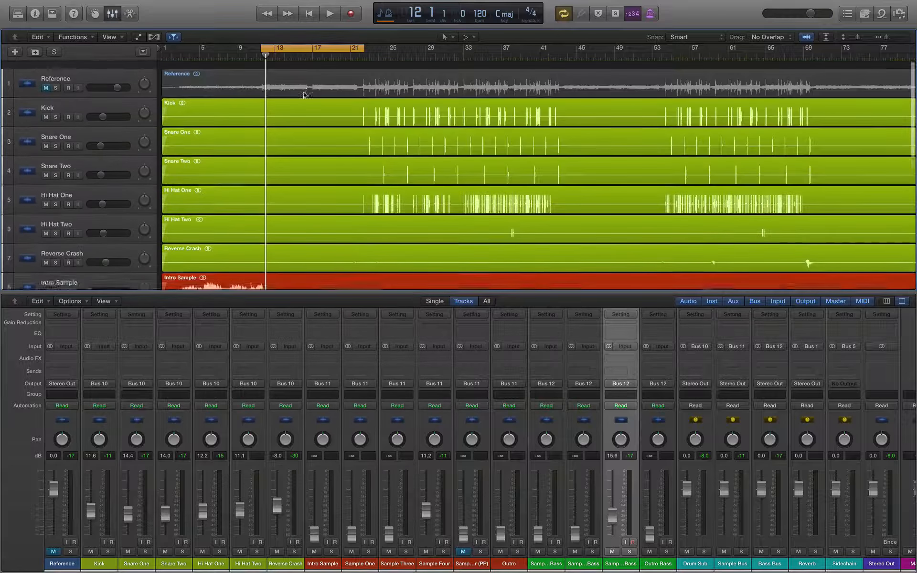
pyautogui.scroll(-7, 297, 90)
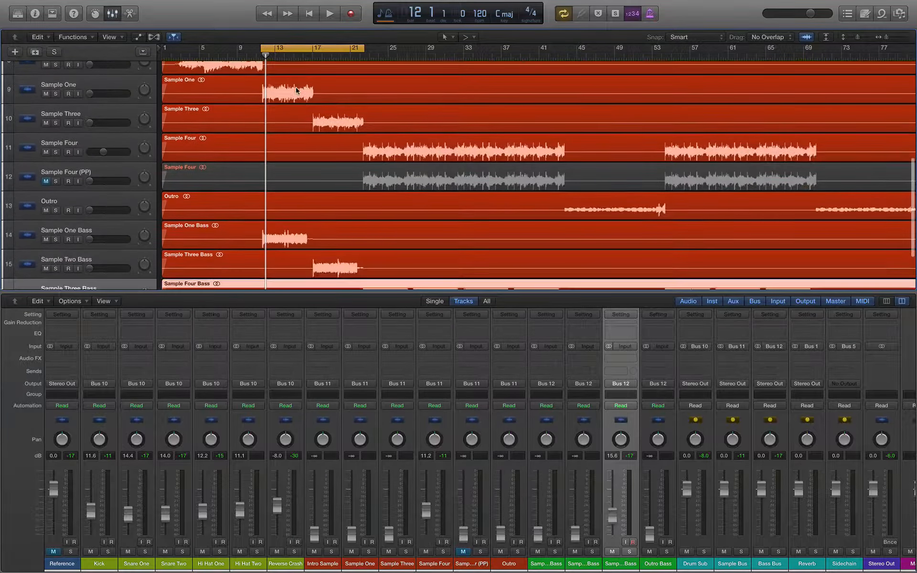
pyautogui.moveTo(263, 49); pyautogui.dragTo(163, 49)
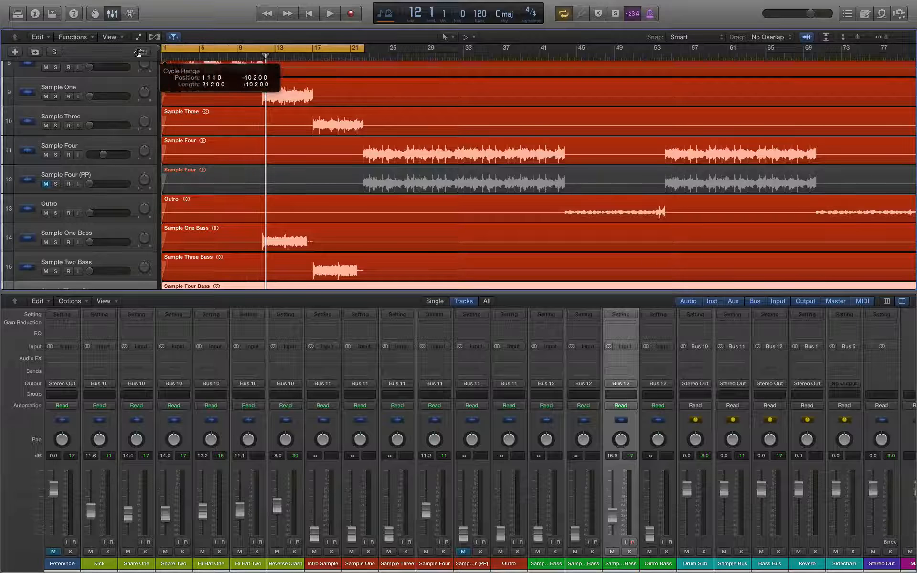
pyautogui.scroll(1, 101, 115)
# Step: With Intro Sample selected, play the loop and raise the Sample One Bass and Intro Sample faders from silence
pyautogui.click(80, 92)
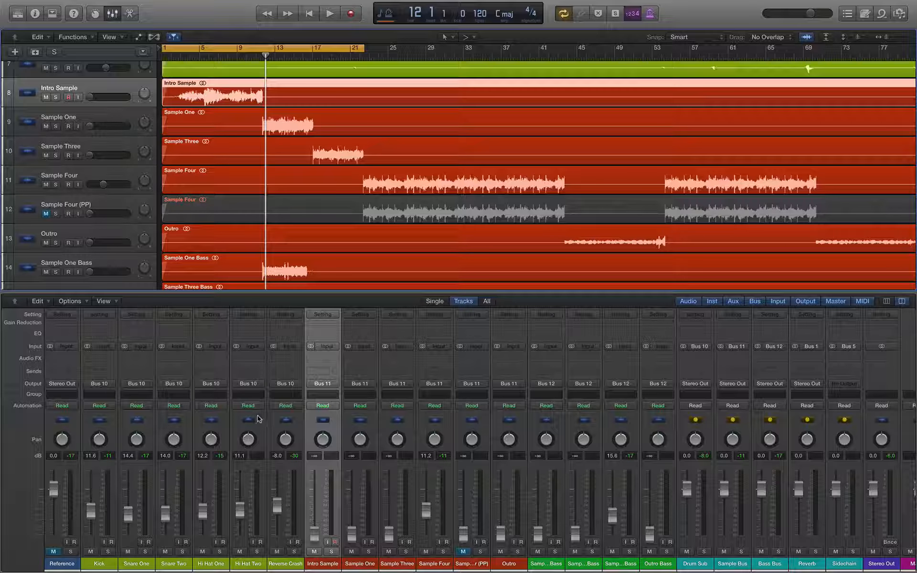
pyautogui.press('space')
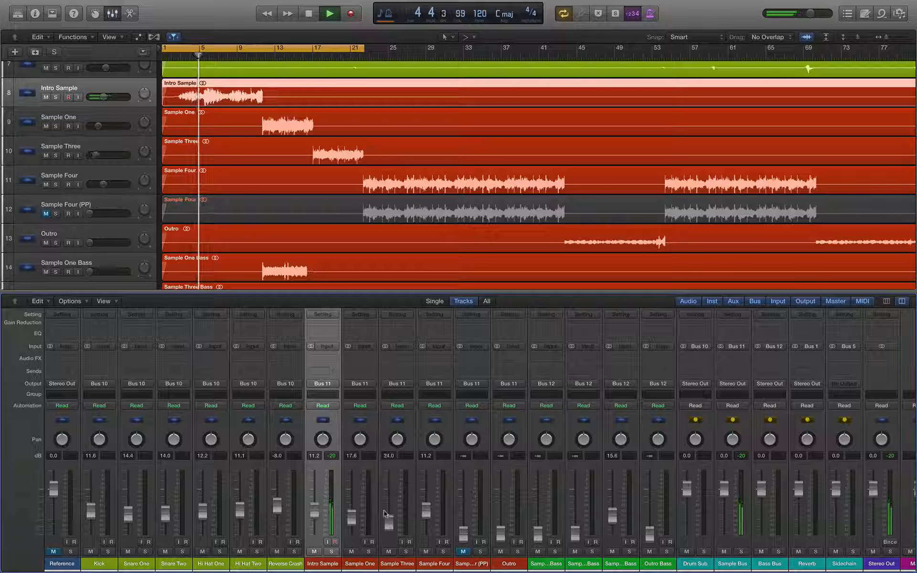
pyautogui.scroll(-3, 283, 218)
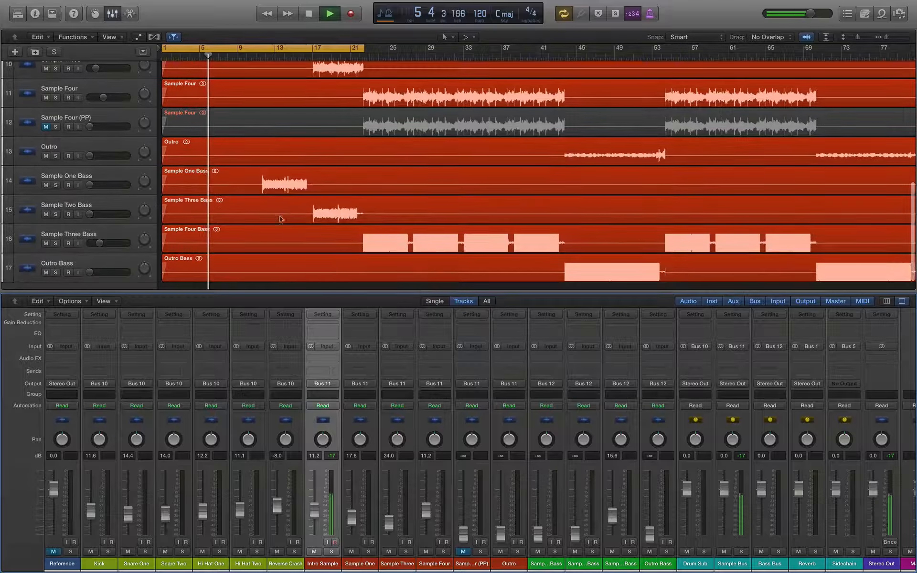
pyautogui.scroll(-1, 286, 231)
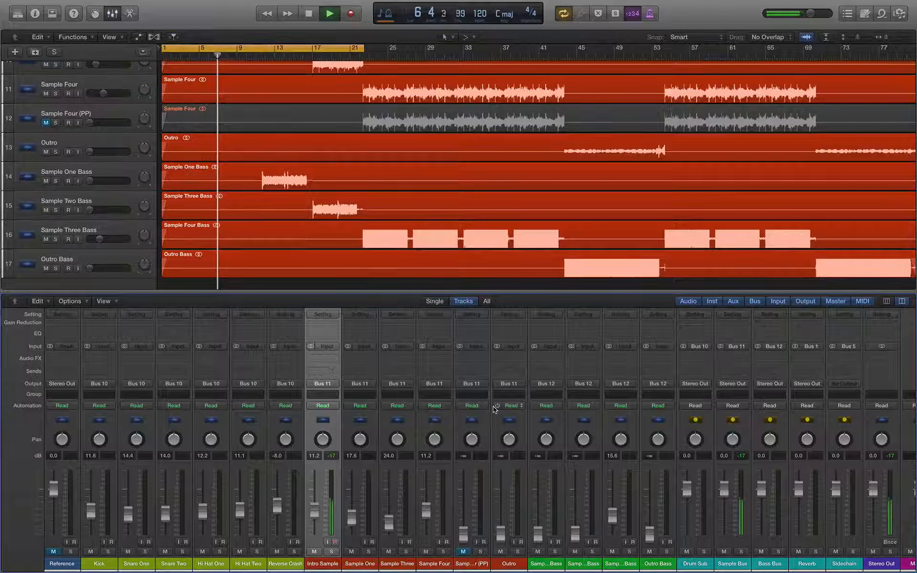
pyautogui.moveTo(535, 533); pyautogui.dragTo(575, 516)
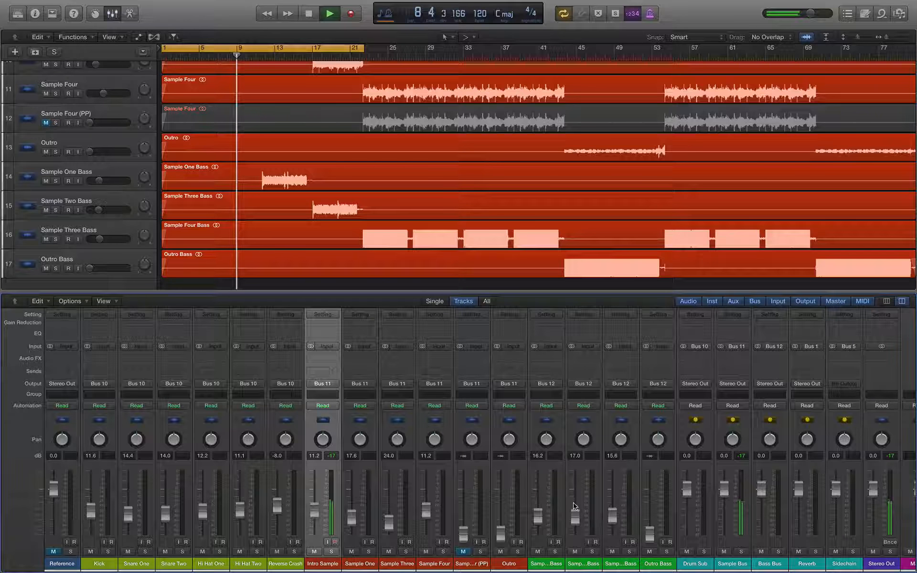
pyautogui.moveTo(314, 511); pyautogui.dragTo(314, 509)
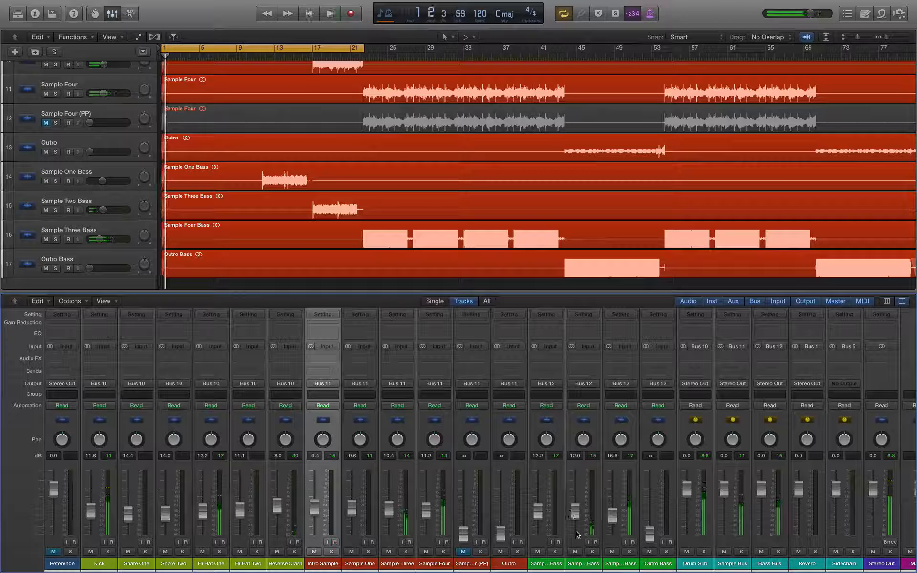
# Step: Extend the loop to bar 44, then nudge the Sample One, Sample One Bass, Sample Three and Sample Two Bass faders during playback
pyautogui.moveTo(367, 53); pyautogui.dragTo(562, 59)
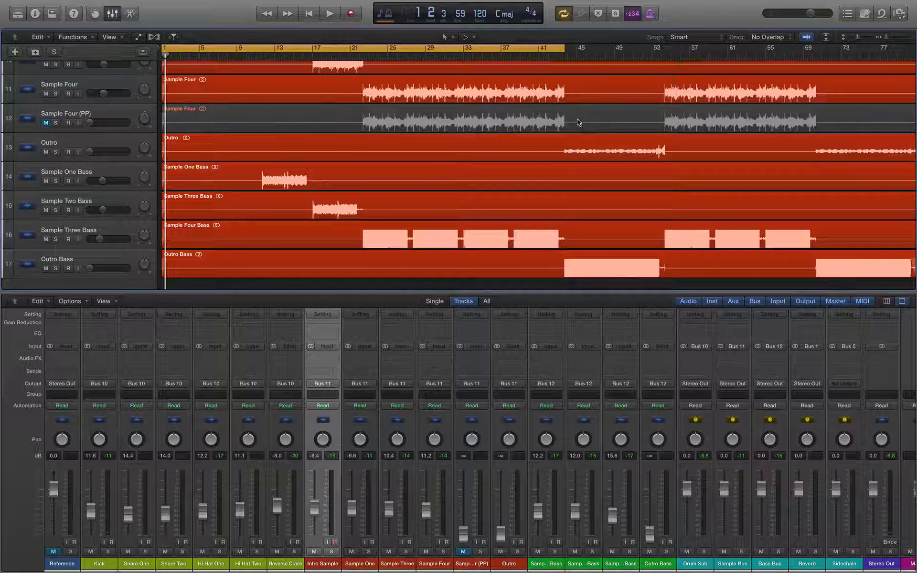
pyautogui.press('space')
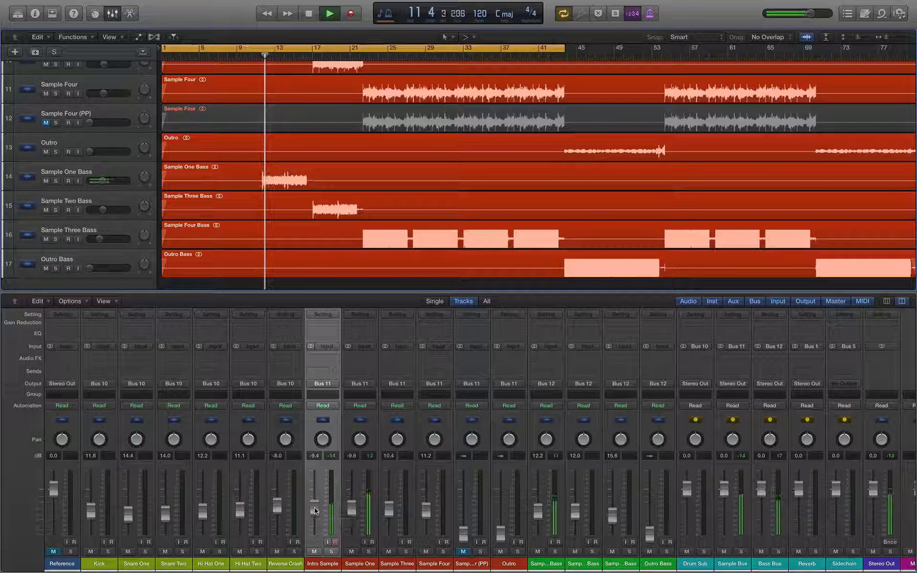
pyautogui.moveTo(349, 510); pyautogui.dragTo(347, 511)
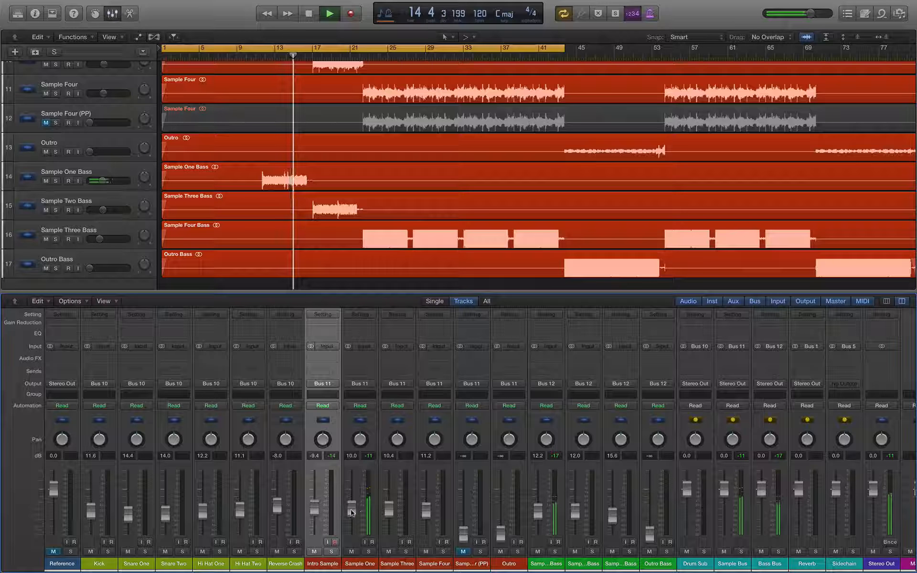
pyautogui.moveTo(351, 514); pyautogui.dragTo(351, 516)
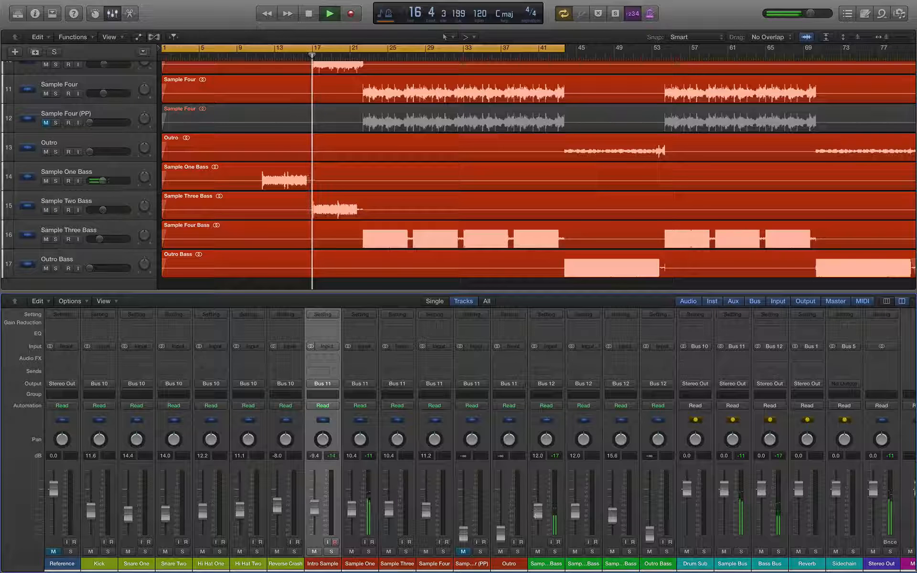
pyautogui.moveTo(537, 511); pyautogui.dragTo(537, 510)
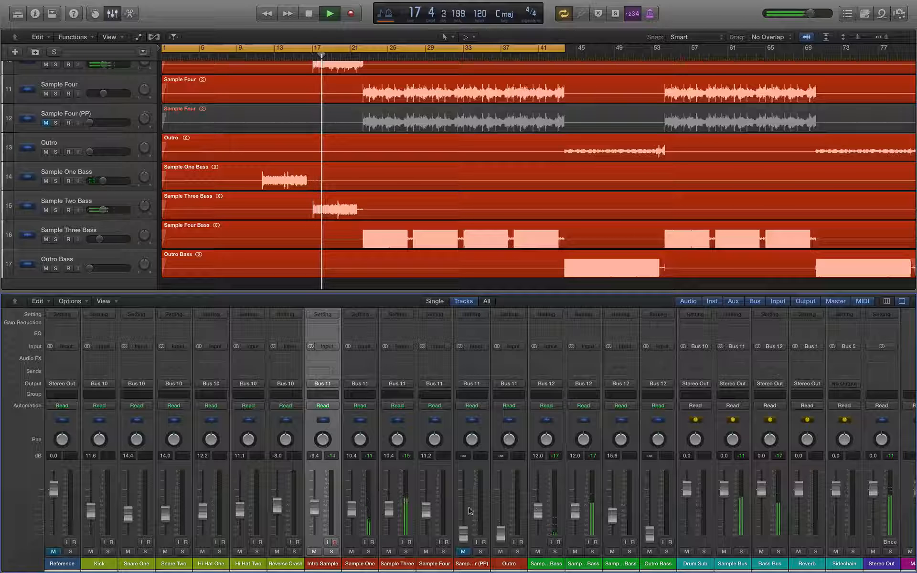
pyautogui.moveTo(390, 512); pyautogui.dragTo(389, 510)
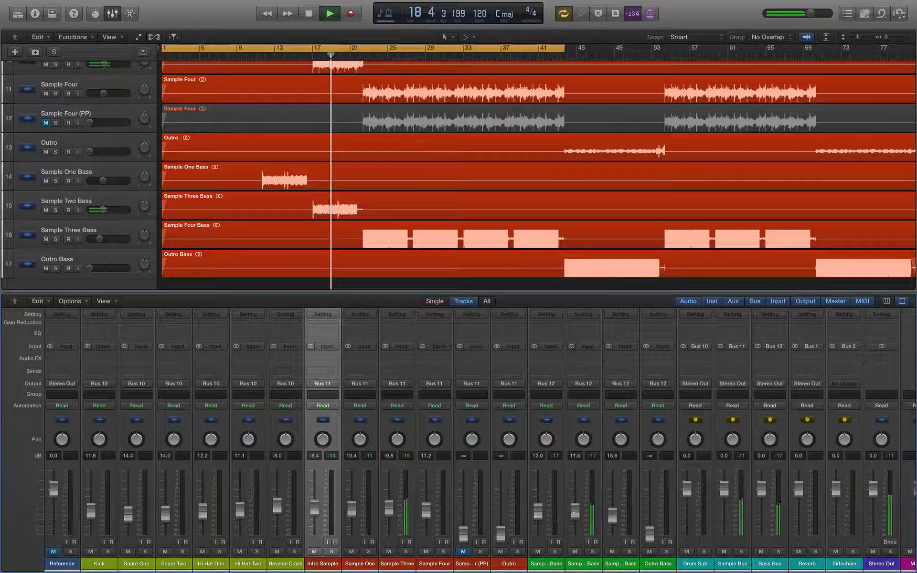
pyautogui.moveTo(572, 514); pyautogui.dragTo(571, 515)
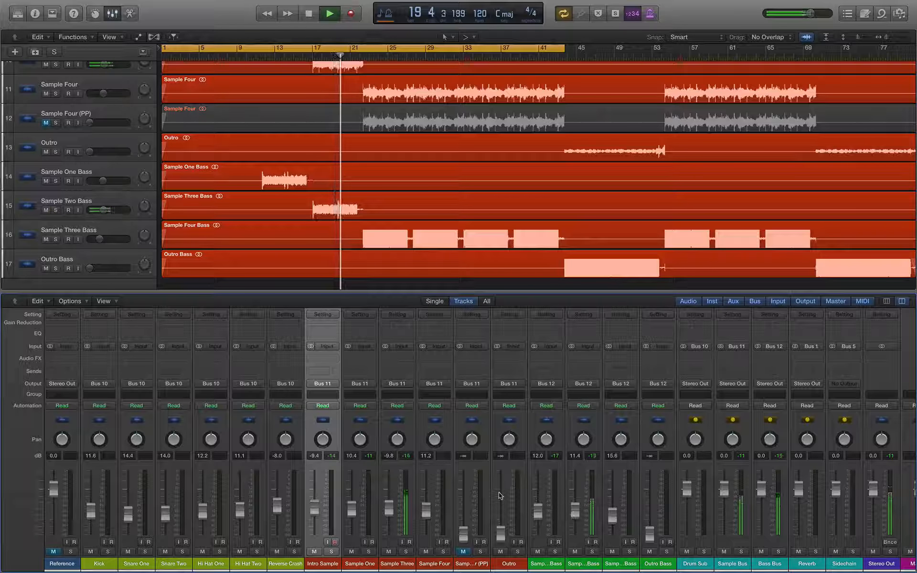
pyautogui.hscroll(2, 354, 236)
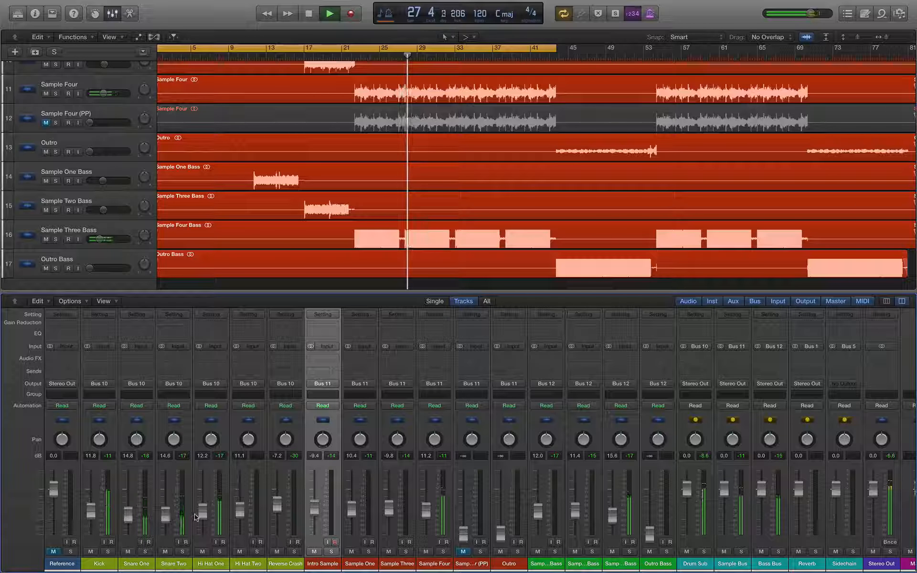
# Step: Adjust Hi Hat One slightly and bring Hi Hat Two from -11.1 to -10.8 dB
pyautogui.moveTo(201, 512); pyautogui.dragTo(200, 510)
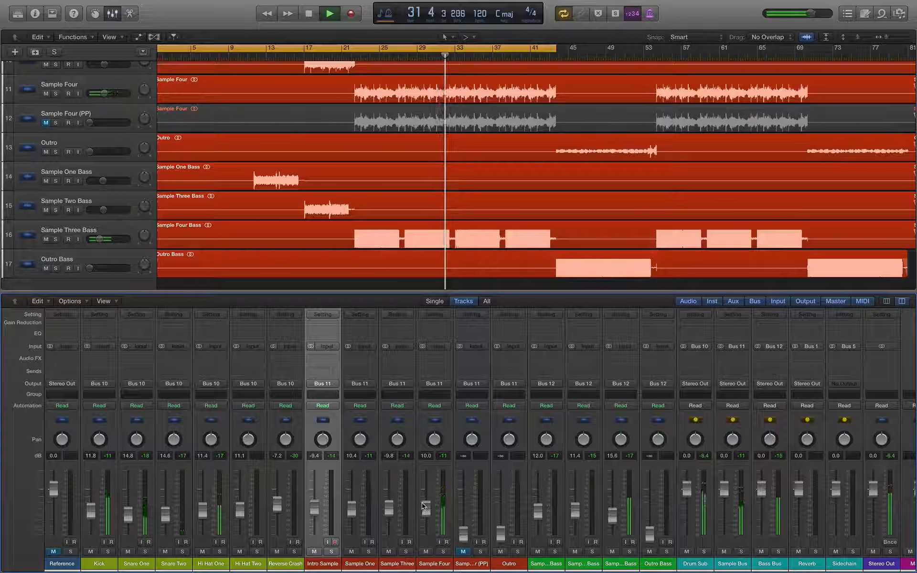
pyautogui.scroll(8, 468, 280)
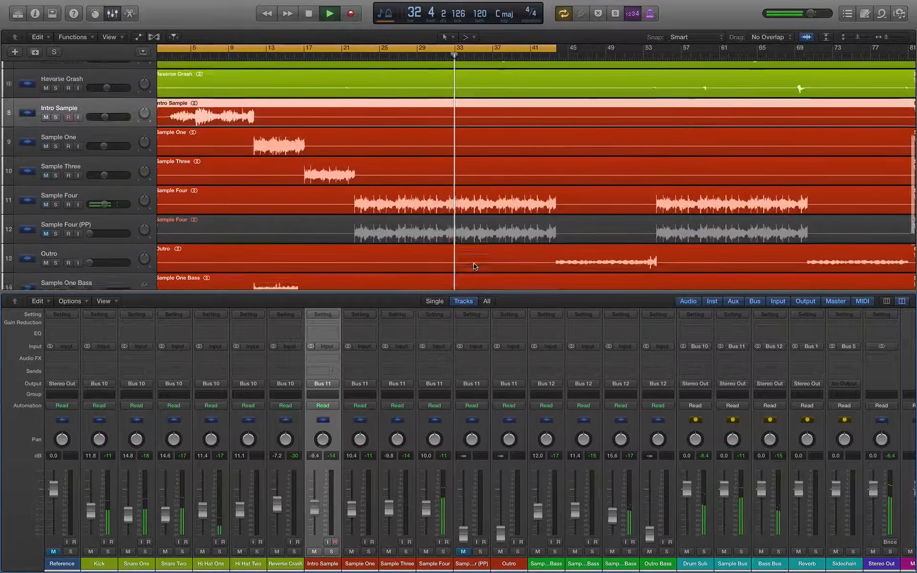
pyautogui.scroll(-6, 473, 270)
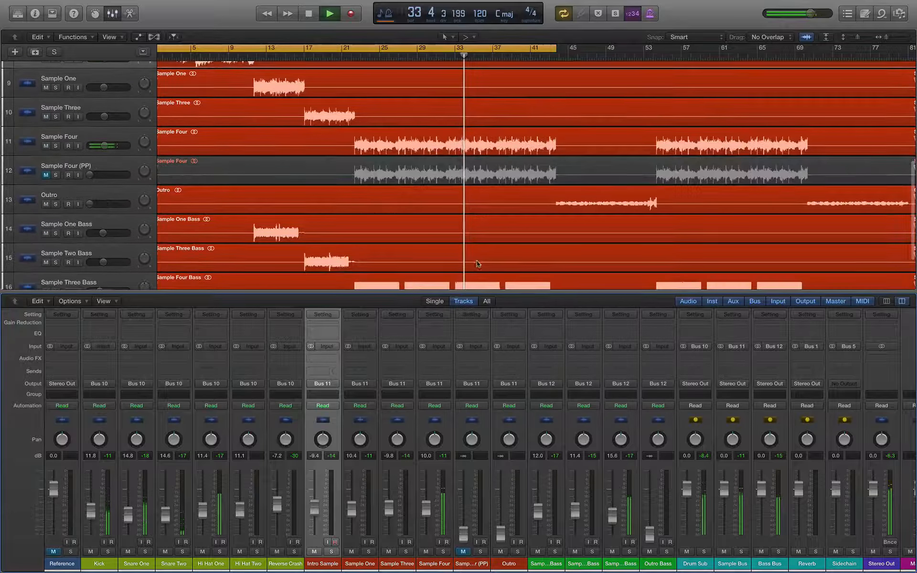
pyautogui.moveTo(240, 510); pyautogui.dragTo(240, 509)
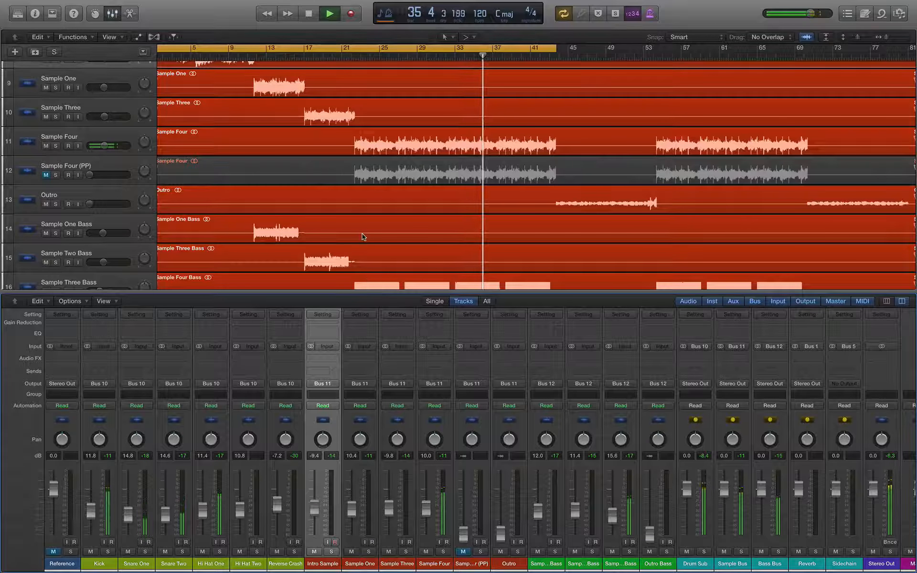
pyautogui.hscroll(5, 365, 238)
pyautogui.hscroll(-2, 365, 238)
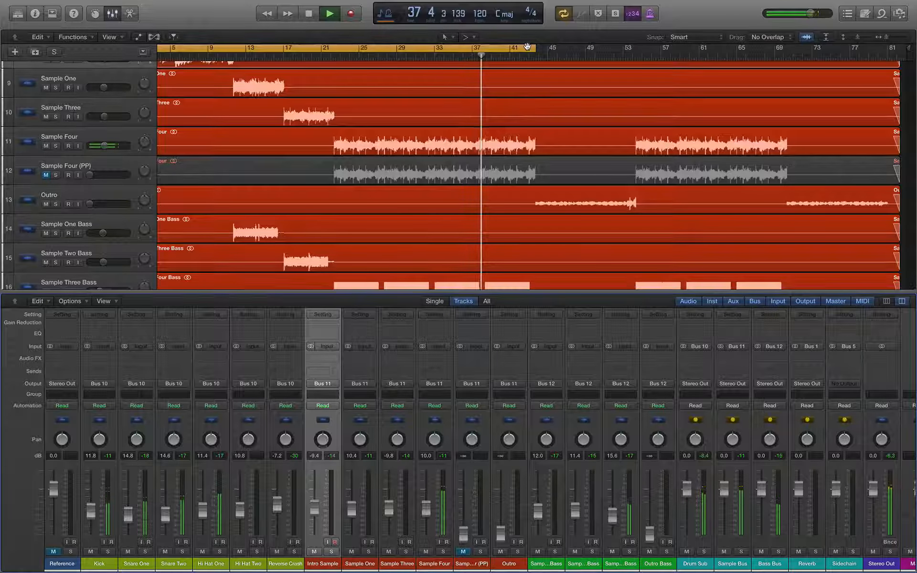
# Step: Unmute and solo the Reference track, then unsolo it, mute it again and stop playback
pyautogui.click(53, 552)
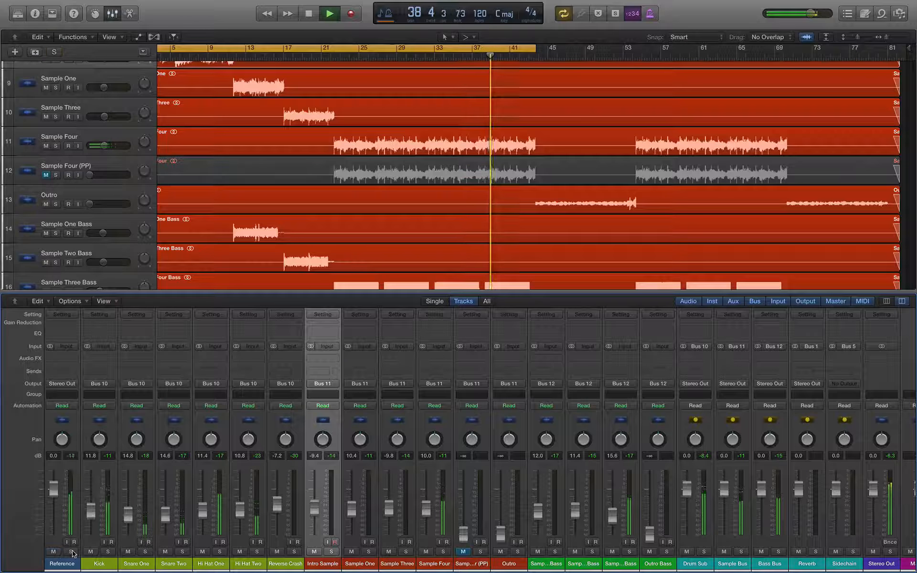
pyautogui.click(72, 553)
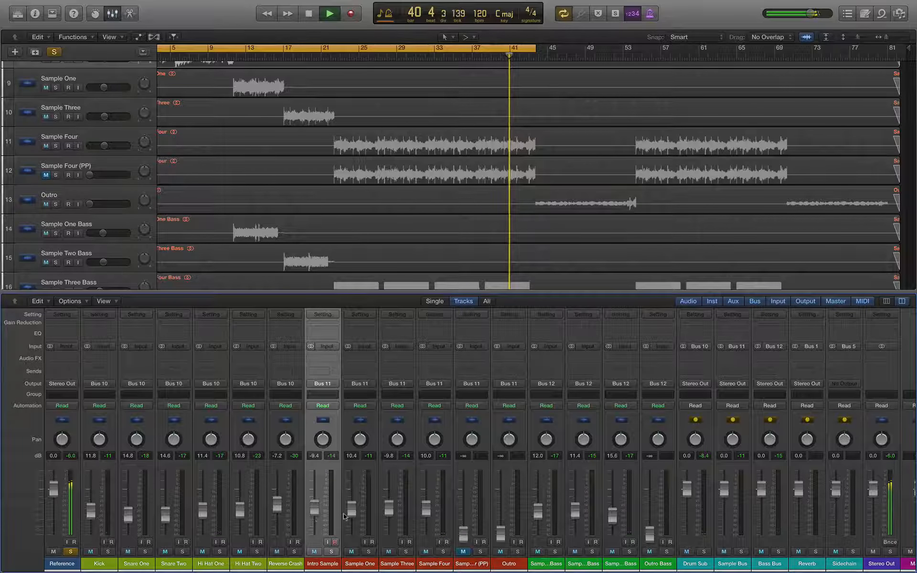
pyautogui.click(70, 552)
pyautogui.click(54, 552)
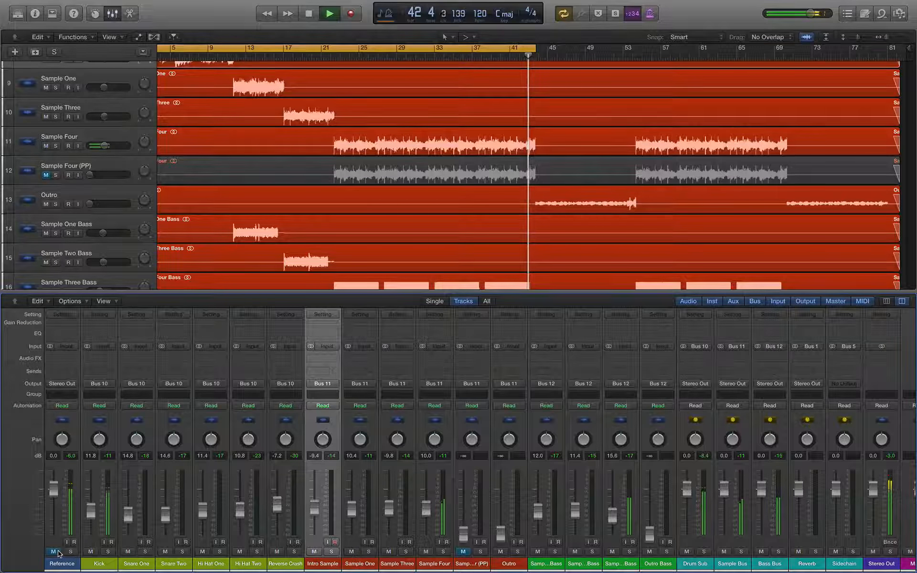
pyautogui.press('space')
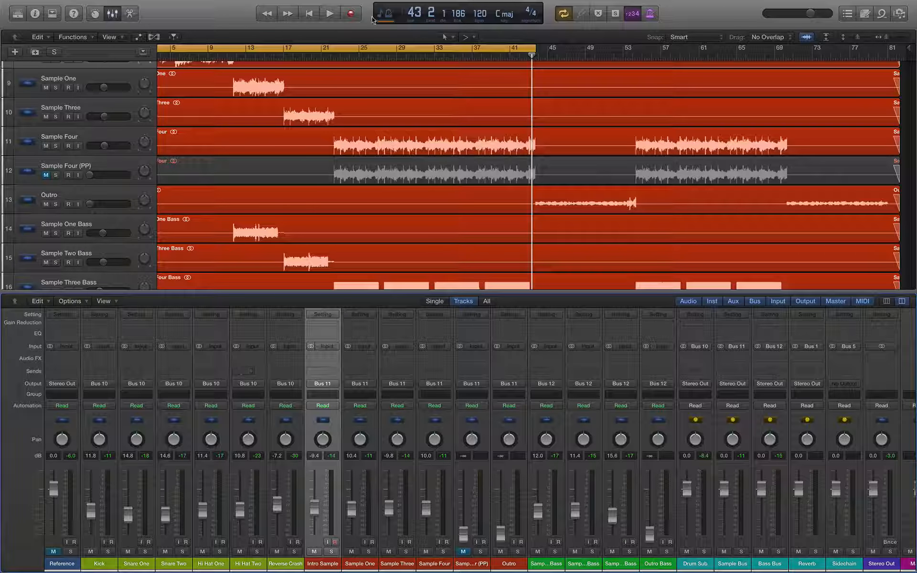
# Step: Loop bars 43–81, select Outro and Outro Bass, and raise the Outro fader to -14.2 dB
pyautogui.moveTo(535, 46); pyautogui.dragTo(893, 48)
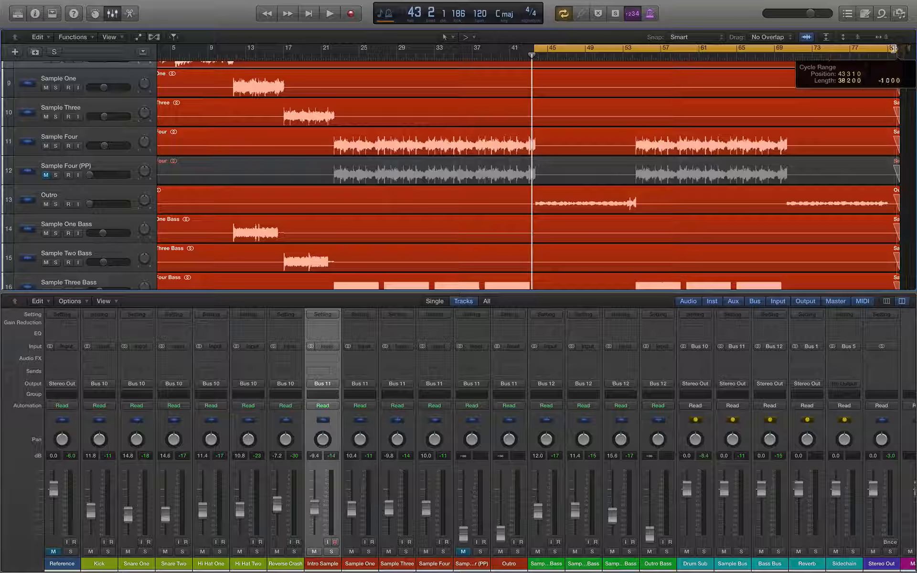
pyautogui.scroll(8, 717, 127)
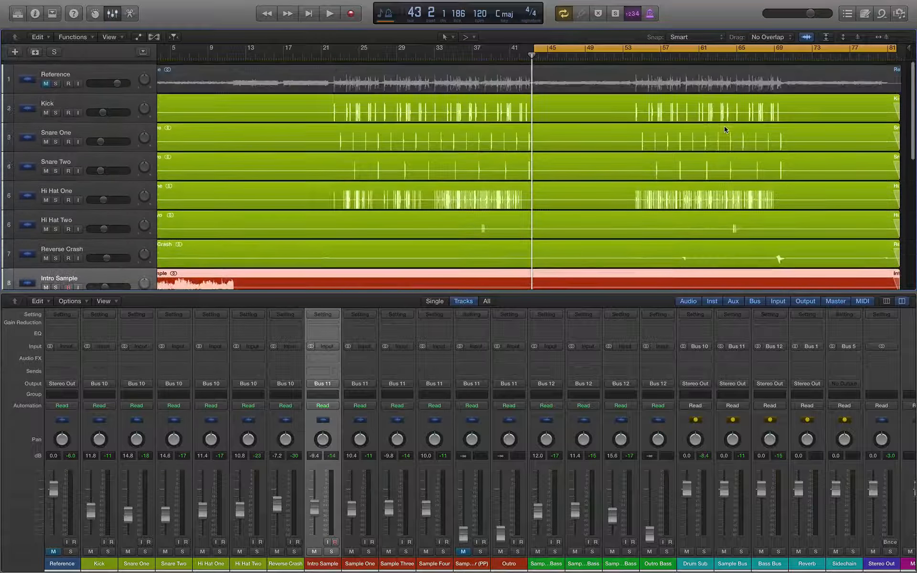
pyautogui.scroll(-10, 586, 123)
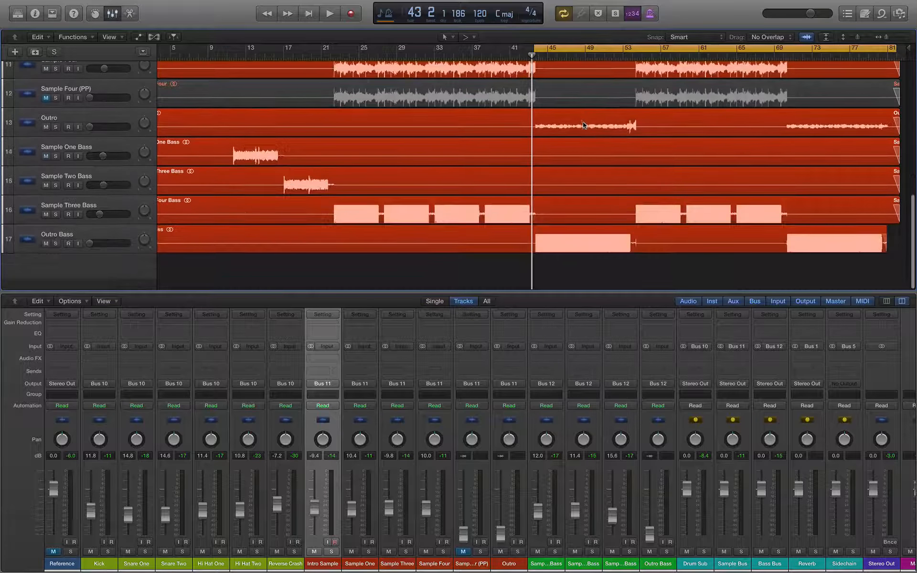
pyautogui.click(99, 130)
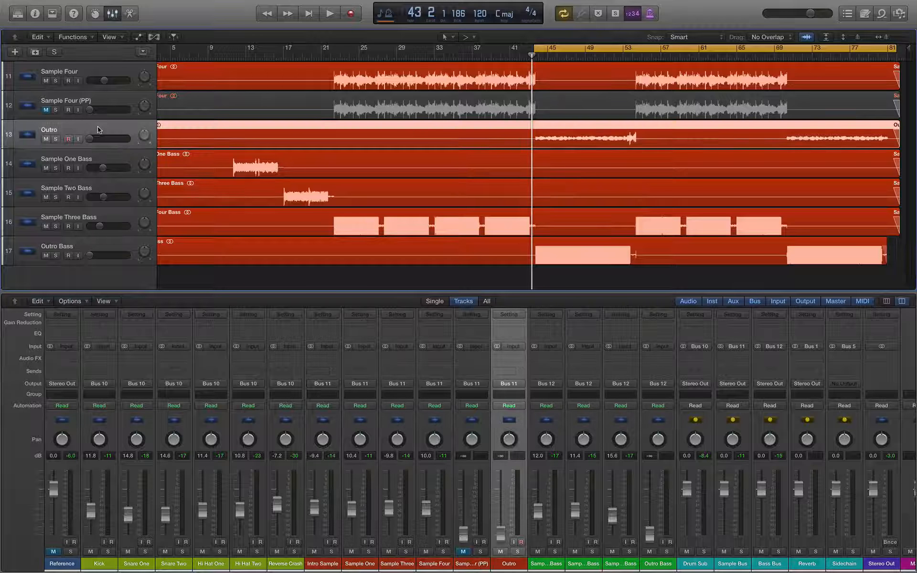
pyautogui.click(56, 251)
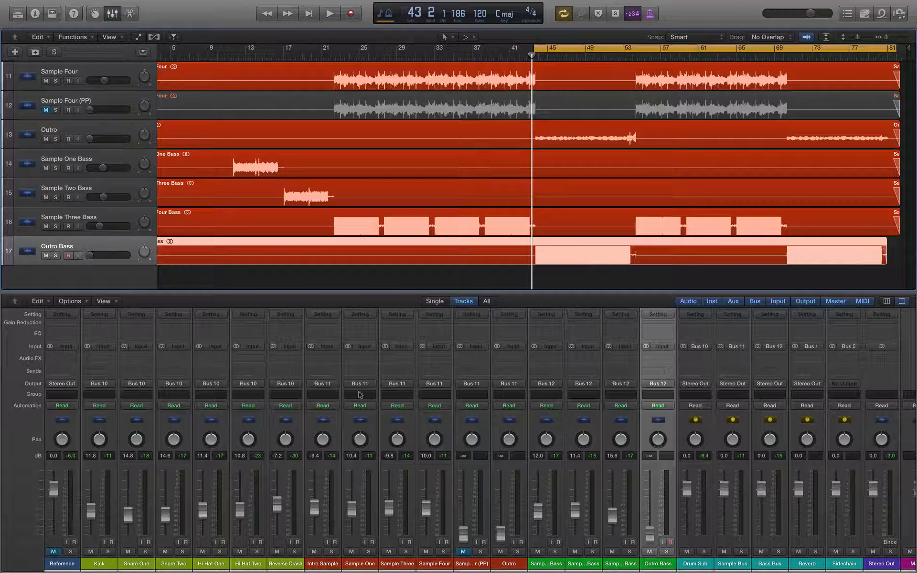
pyautogui.moveTo(501, 534); pyautogui.dragTo(501, 517)
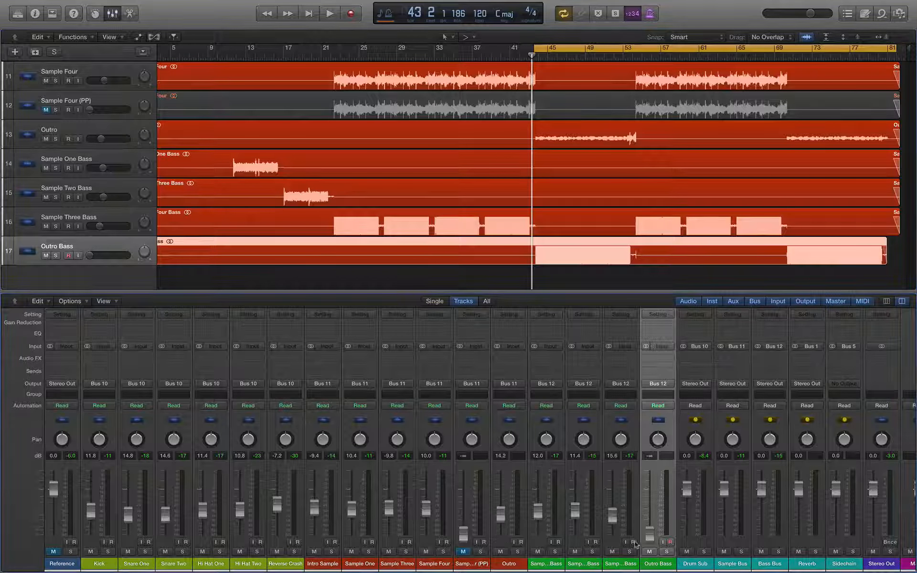
# Step: Turn Cycle off and play through the outro starting from bar 42
pyautogui.press('space')
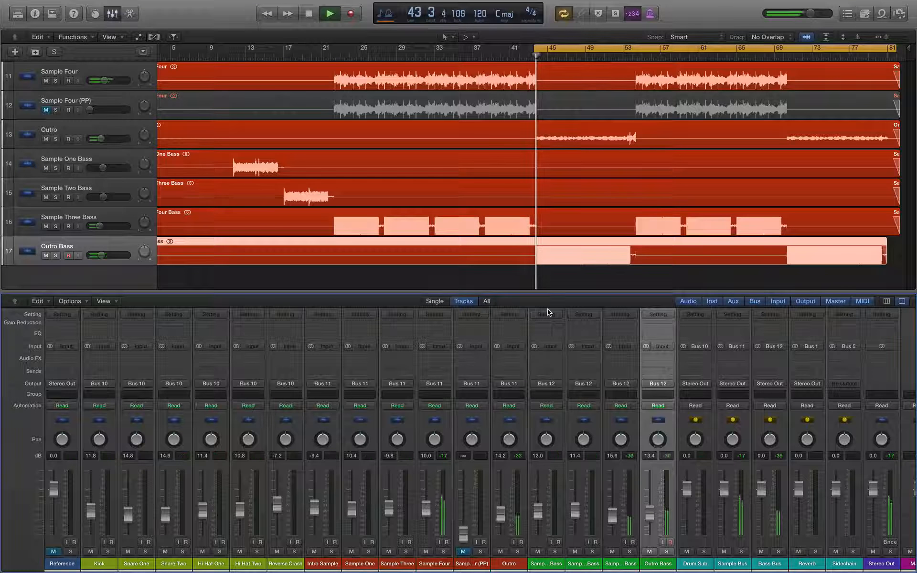
pyautogui.press('space')
pyautogui.click(550, 50)
pyautogui.click(518, 57)
pyautogui.press('space')
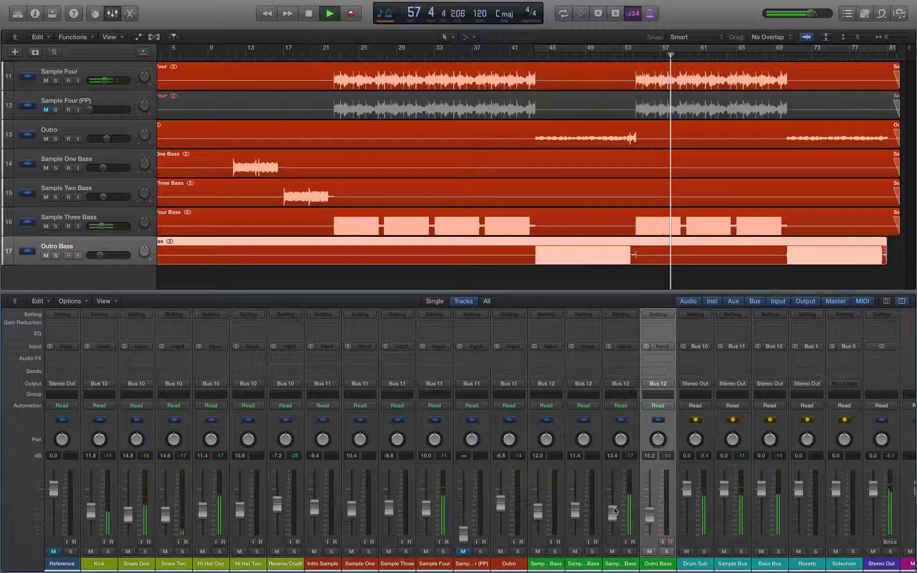
pyautogui.hscroll(1, 547, 134)
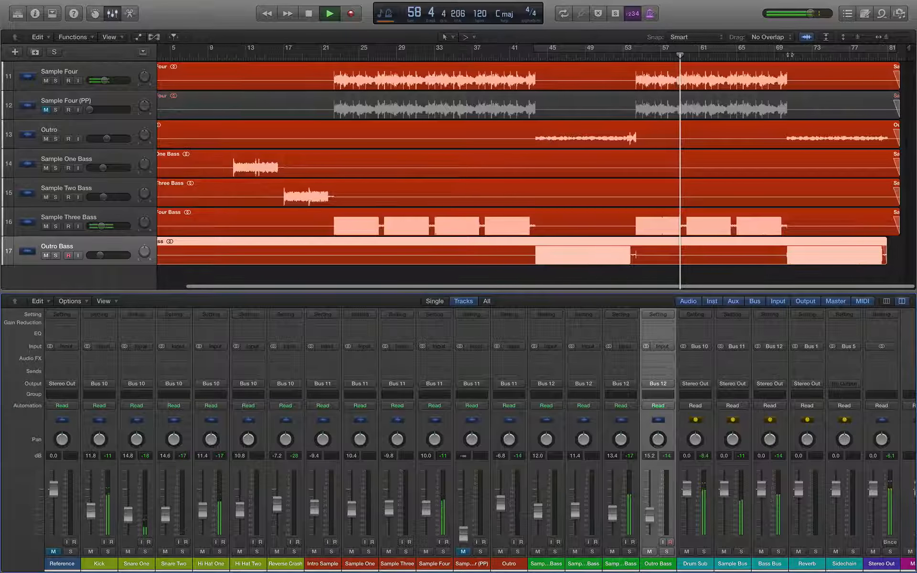
# Step: Replay the outro section starting from bar 41
pyautogui.press('space')
pyautogui.scroll(10, 720, 158)
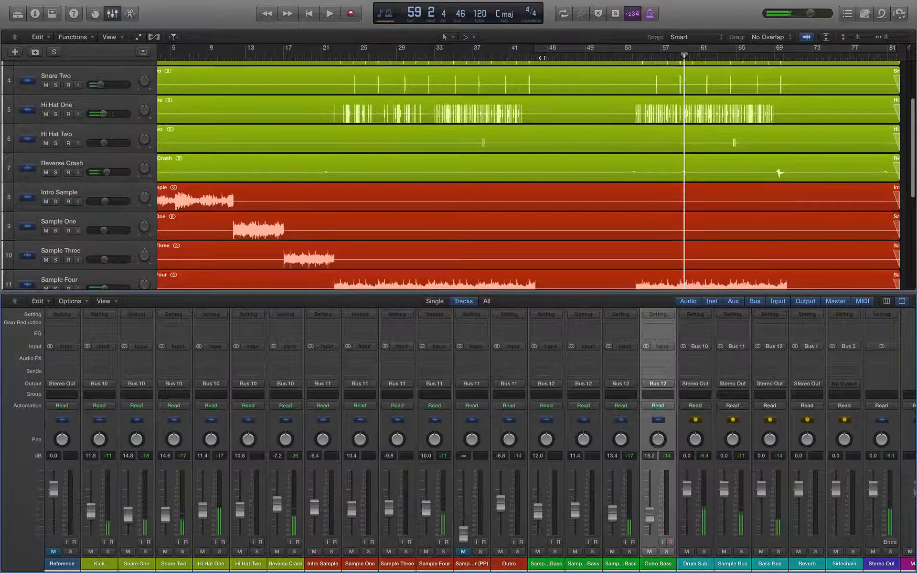
pyautogui.click(505, 56)
pyautogui.press('space')
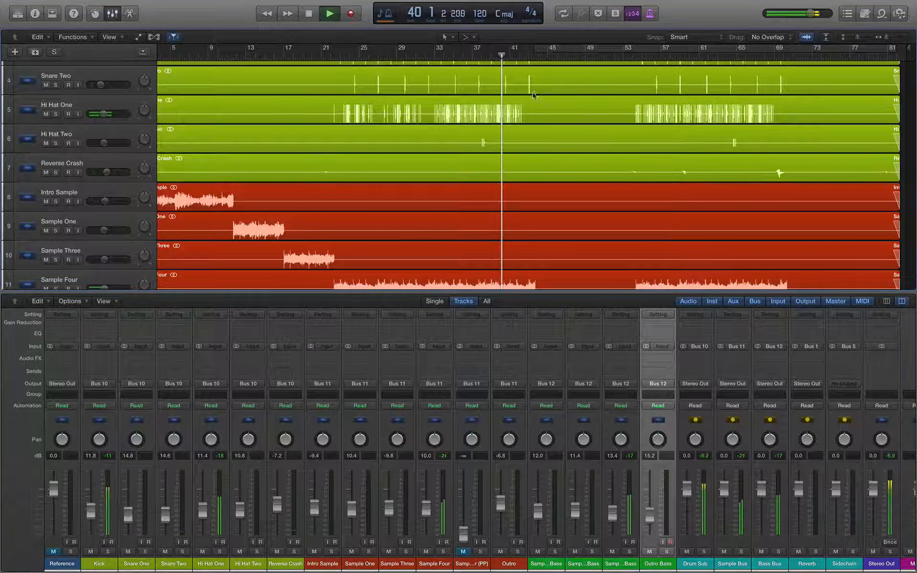
pyautogui.scroll(-2, 525, 112)
pyautogui.scroll(-6, 524, 111)
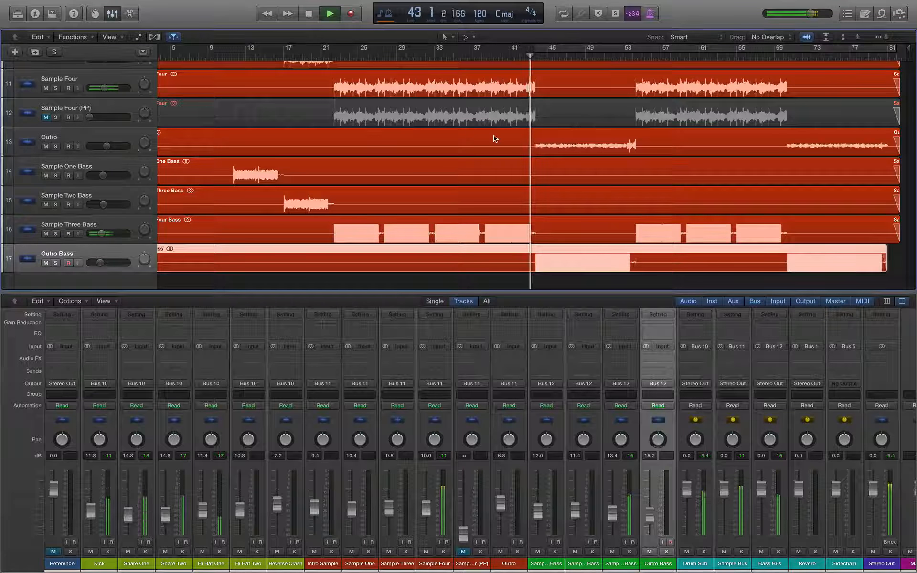
pyautogui.press('space')
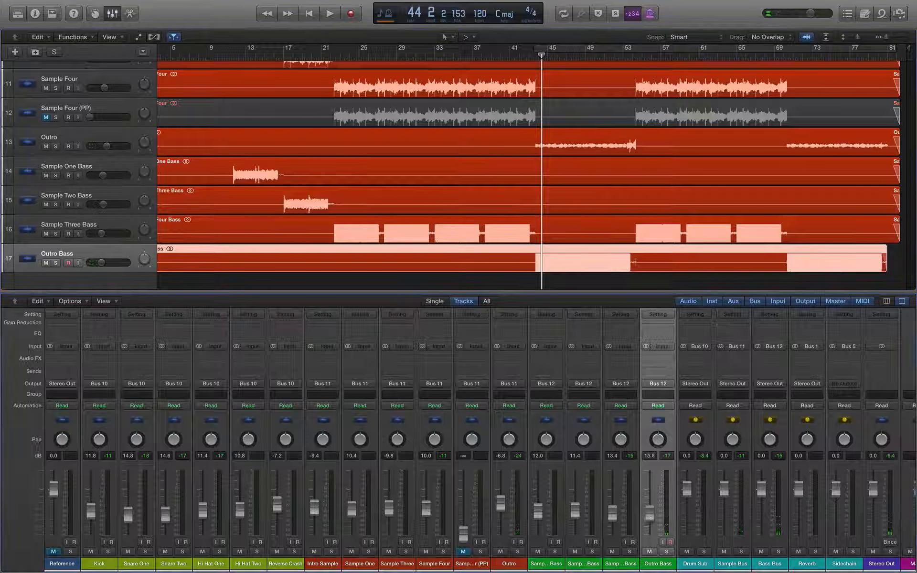
# Step: Set Outro Bass to -12.8 dB and Outro to -4.4 dB, then audition again from bar 41
pyautogui.moveTo(649, 517); pyautogui.dragTo(650, 512)
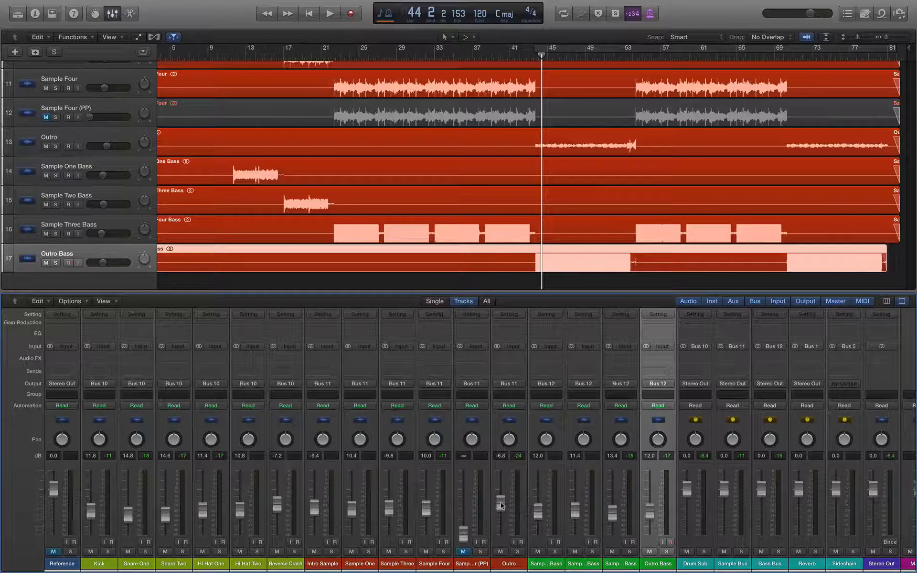
pyautogui.moveTo(501, 502); pyautogui.dragTo(501, 501)
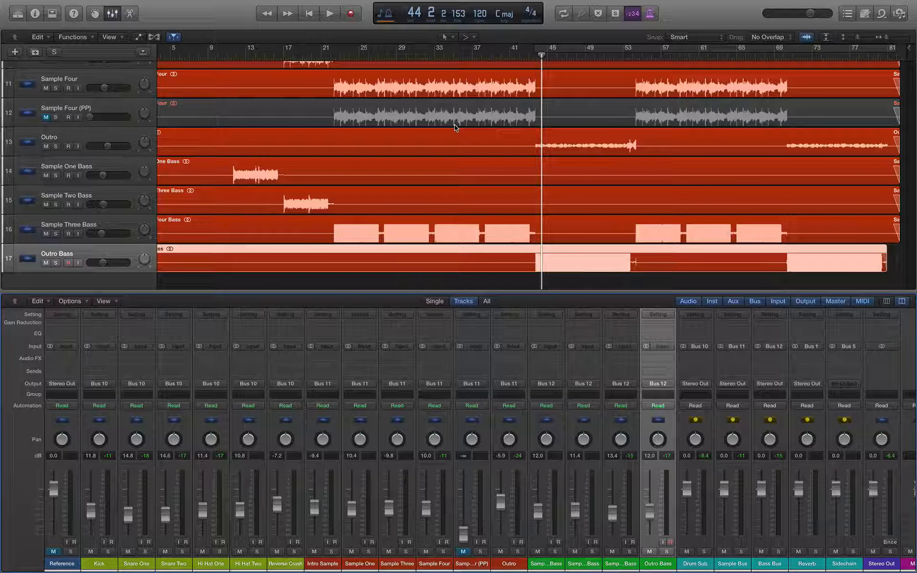
pyautogui.click(526, 58)
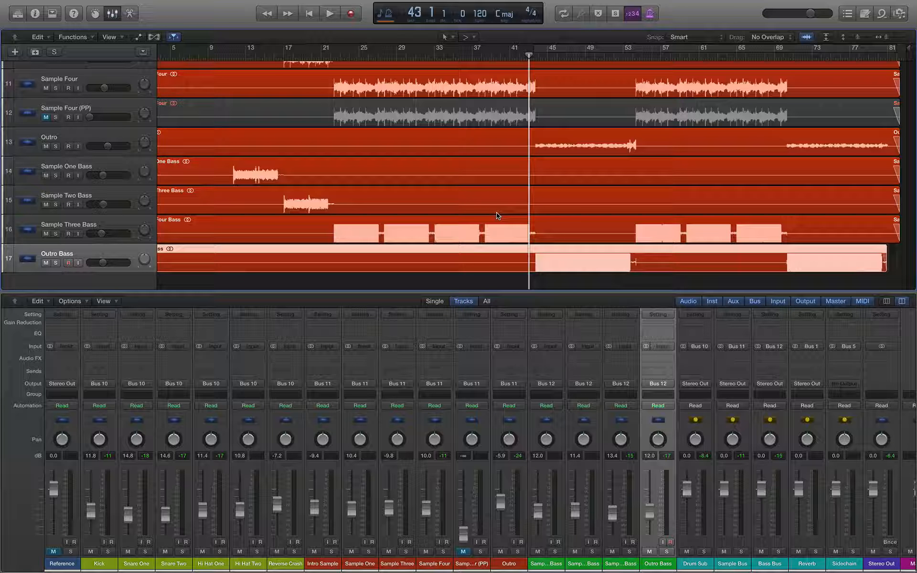
pyautogui.moveTo(529, 55); pyautogui.dragTo(510, 56)
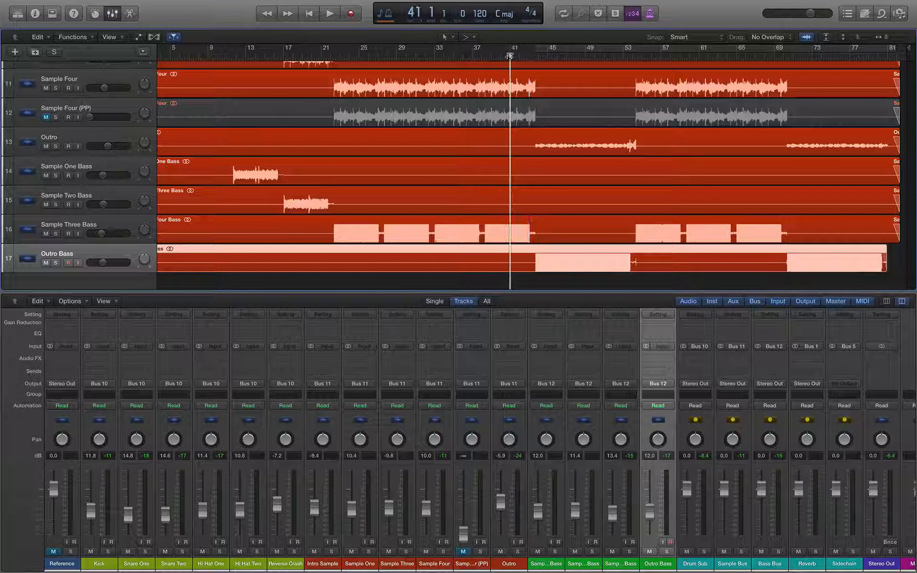
pyautogui.press('space')
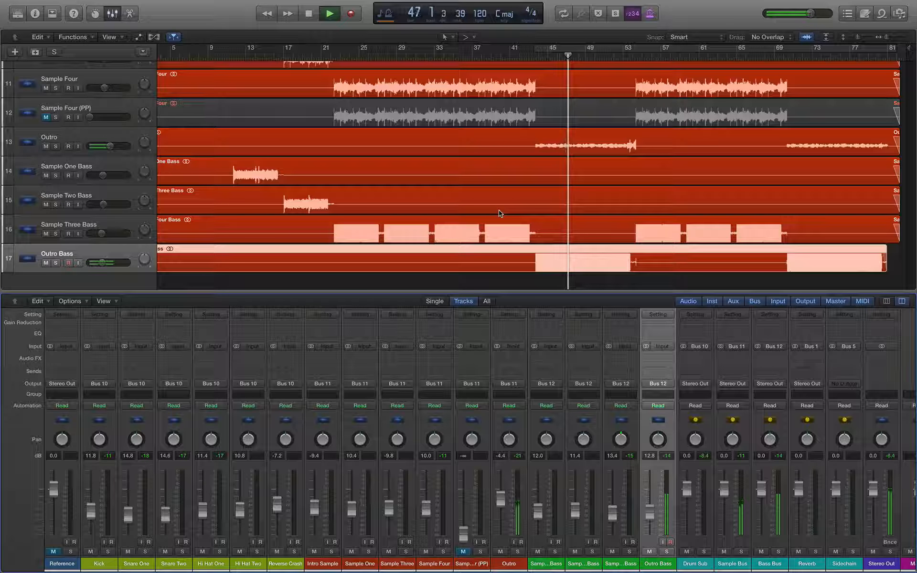
pyautogui.press('space')
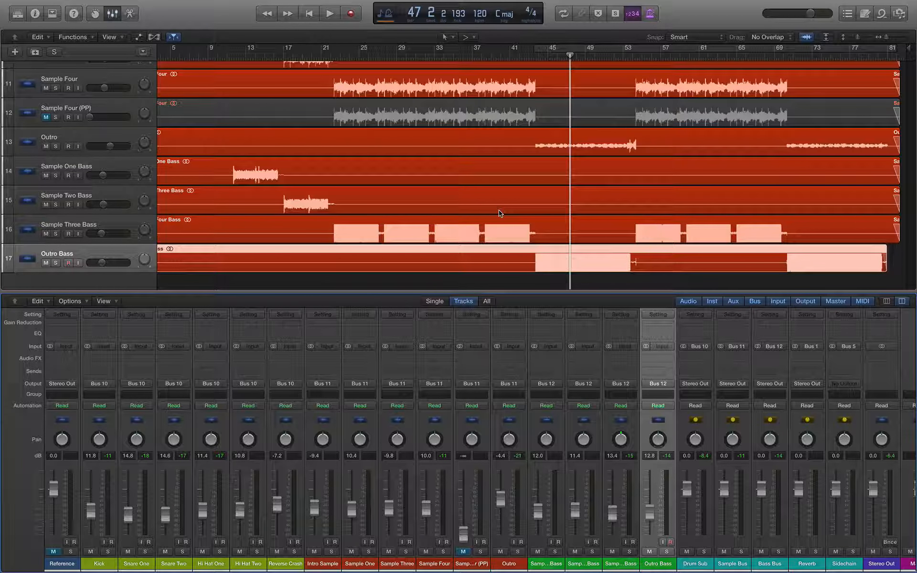
# Step: Play from bar 21 and briefly solo the Reference track, then unsolo and mute it
pyautogui.click(254, 55)
pyautogui.click(322, 55)
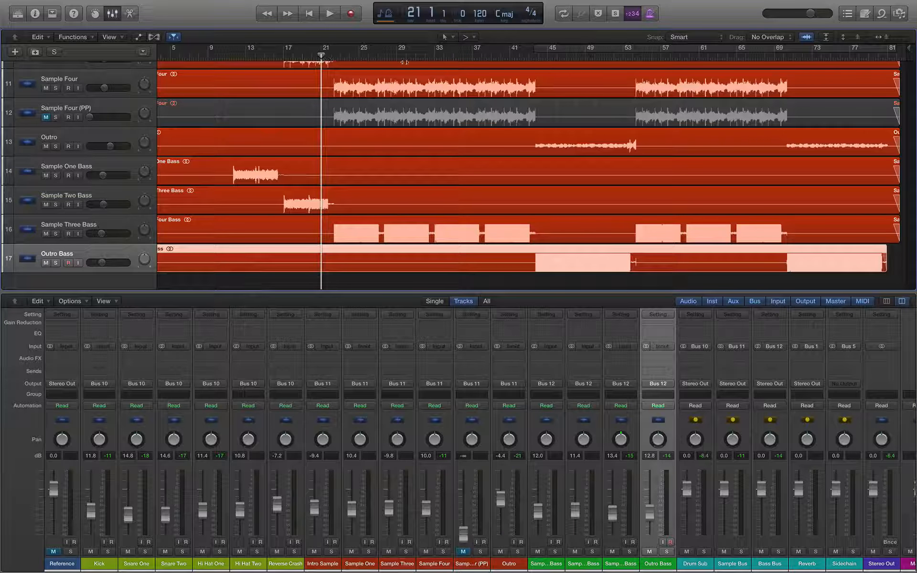
pyautogui.press('space')
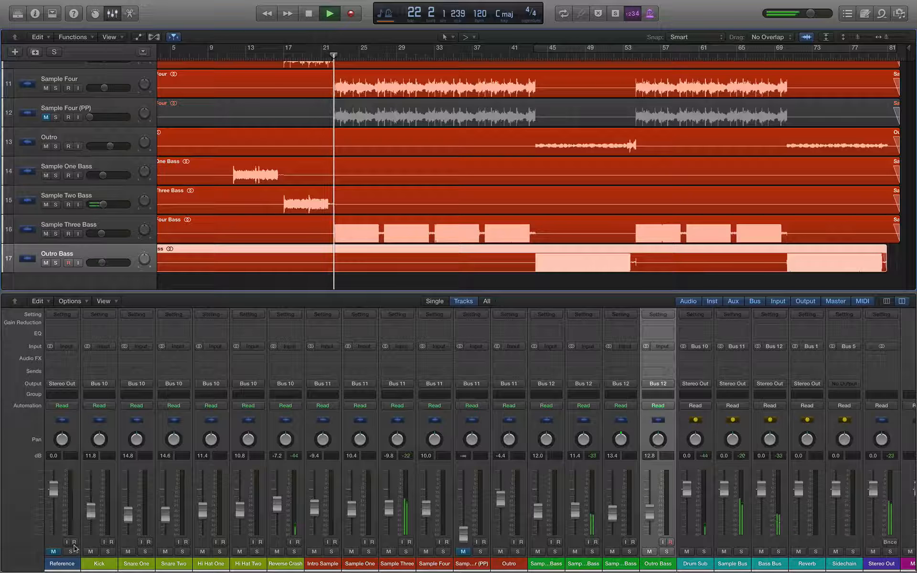
pyautogui.click(71, 552)
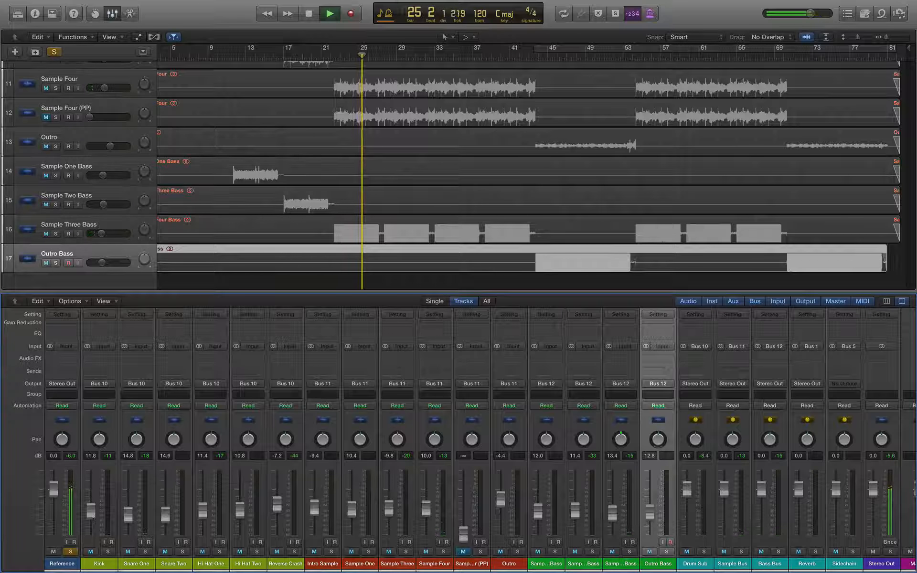
pyautogui.click(71, 552)
pyautogui.click(53, 552)
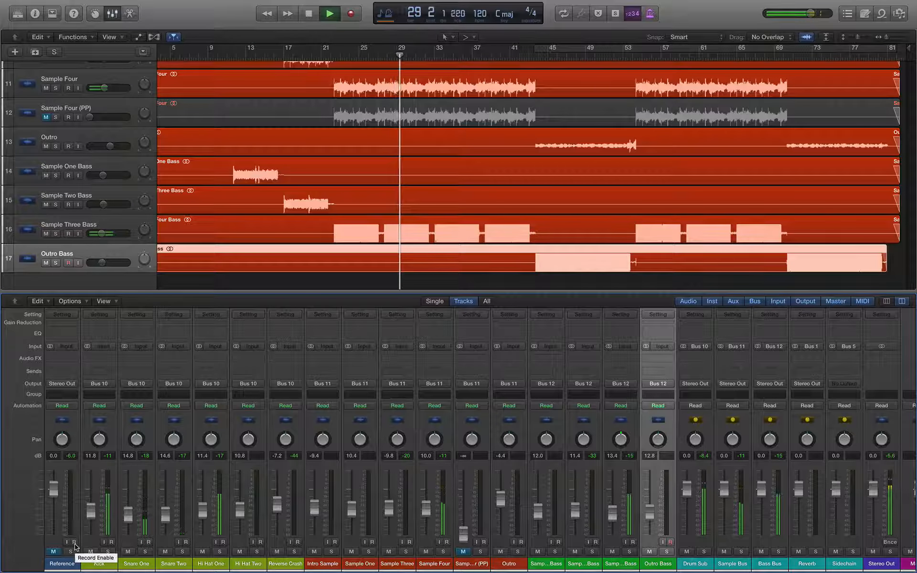
# Step: Dismiss the missing-input-source alert, compare the soloed Reference against the mix, and stop playback
pyautogui.click(74, 543)
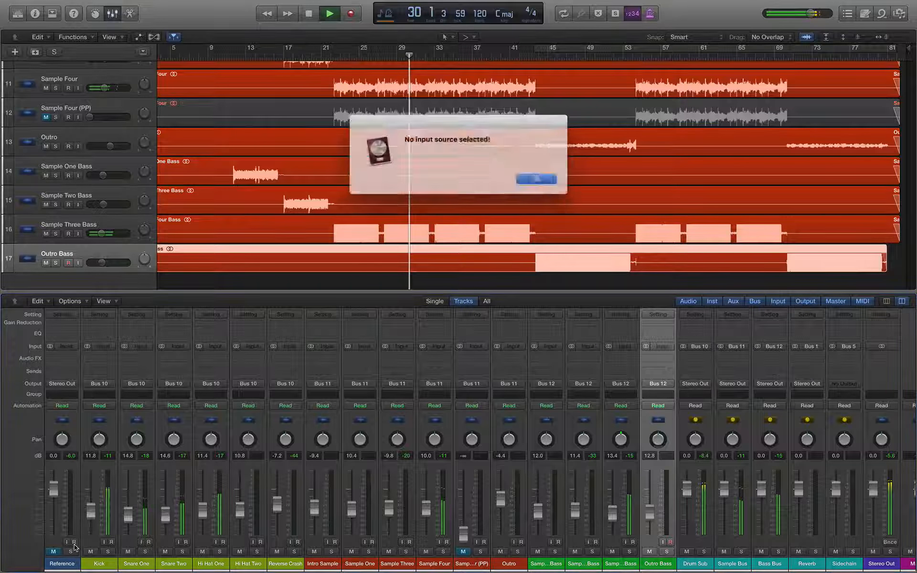
pyautogui.press('Return')
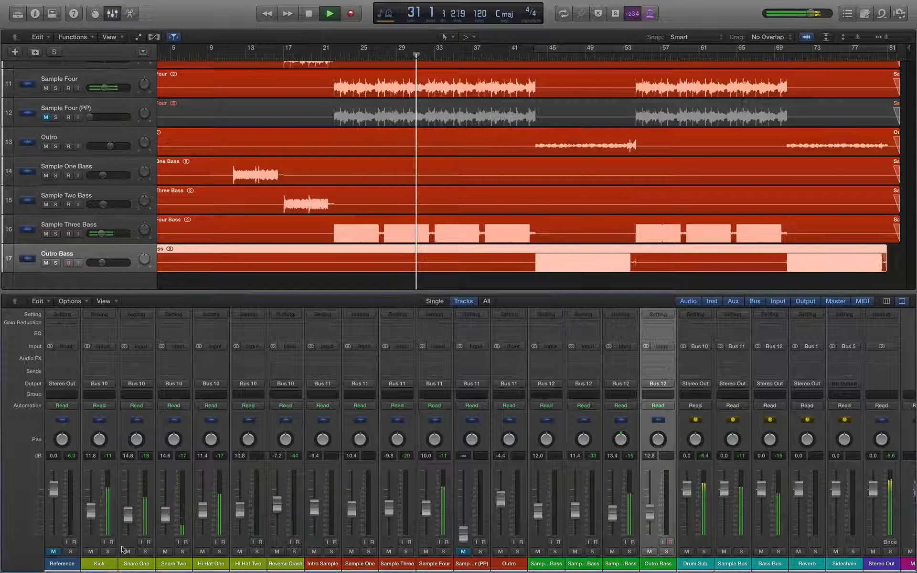
pyautogui.click(70, 552)
pyautogui.click(54, 552)
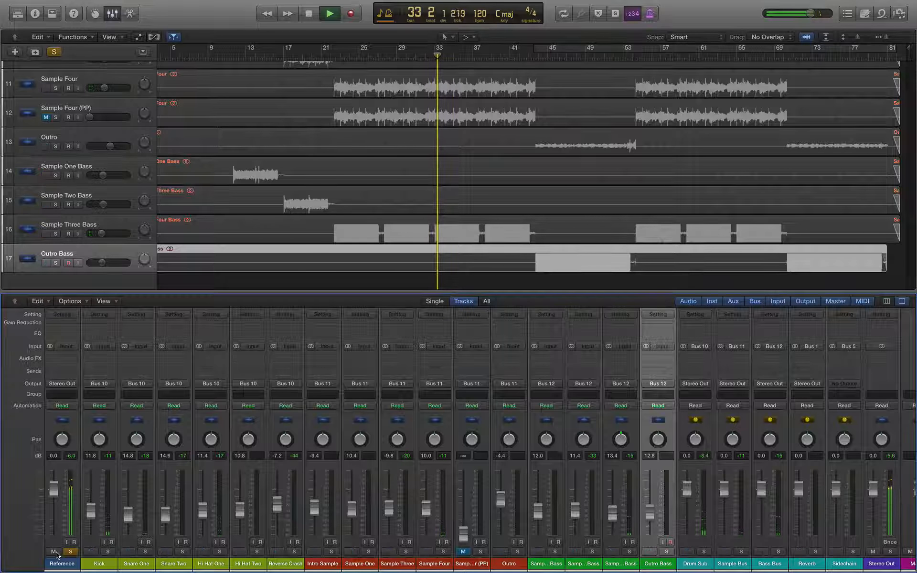
pyautogui.click(67, 553)
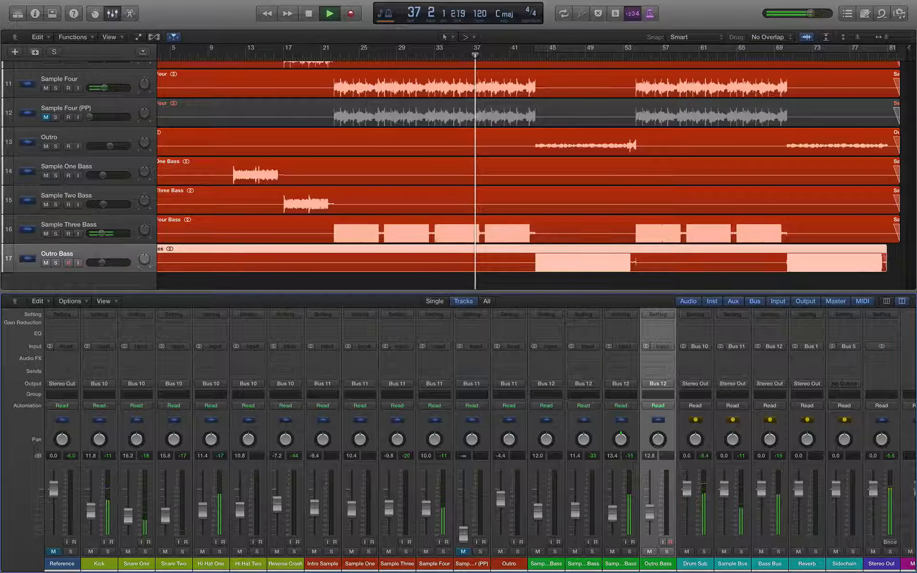
pyautogui.press('space')
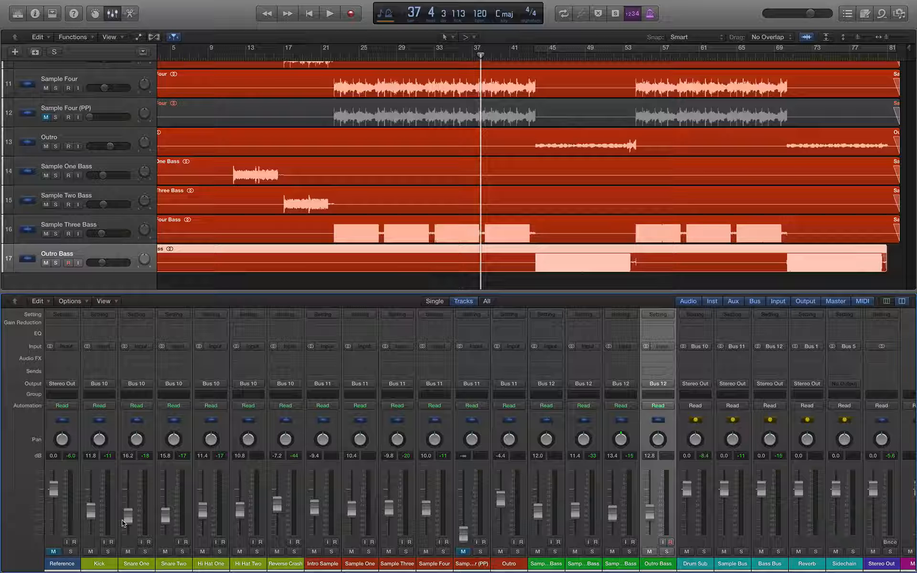
# Step: Reset the channel peak readouts and audition the mix from bar 28 onward
pyautogui.click(183, 457)
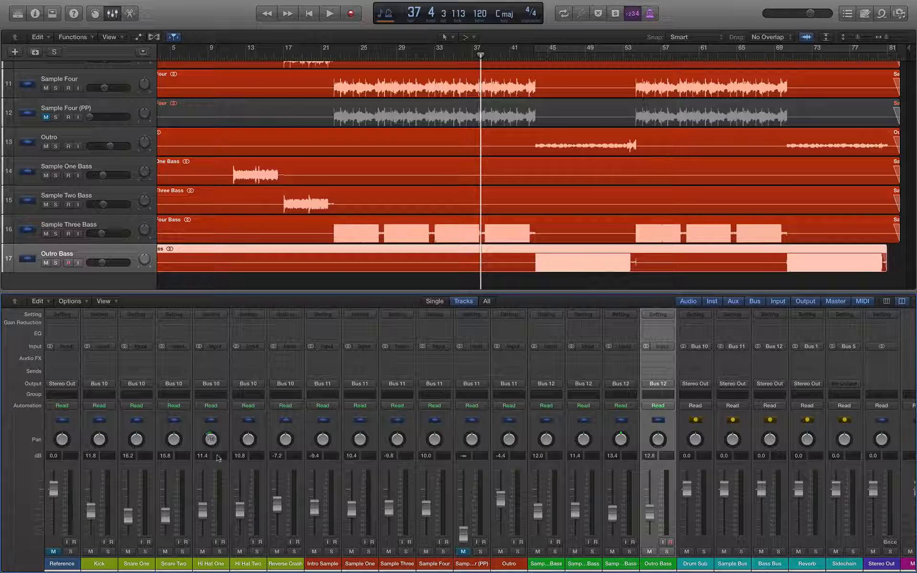
pyautogui.click(386, 55)
pyautogui.press('space')
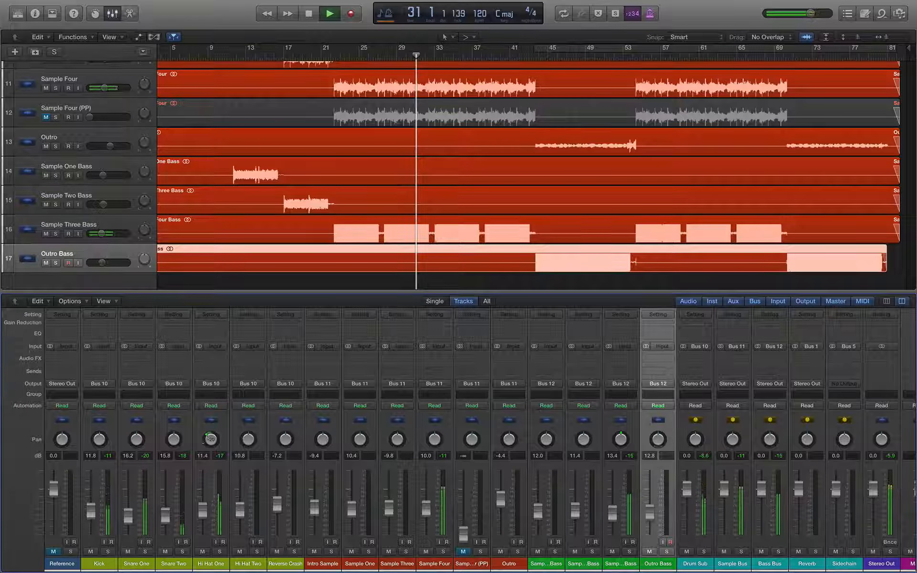
pyautogui.press('space')
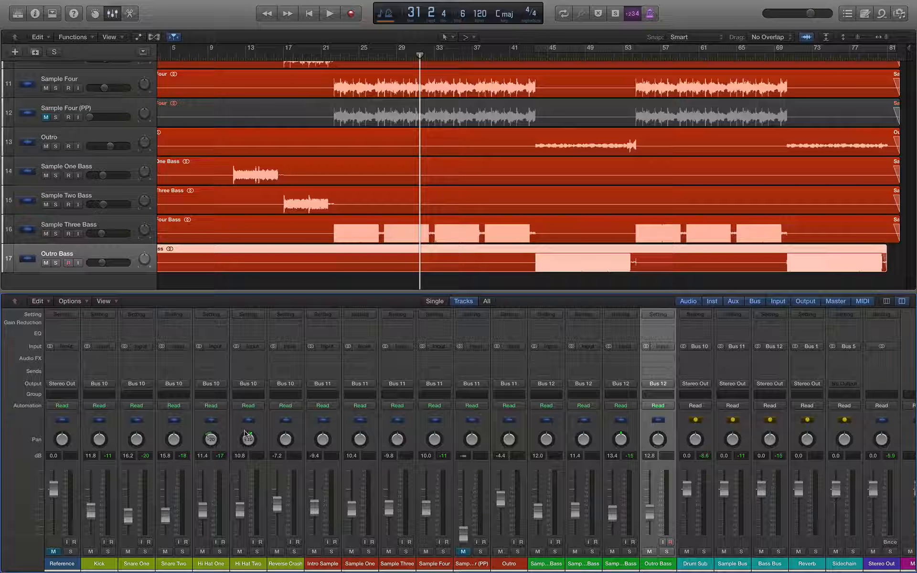
pyautogui.press('space')
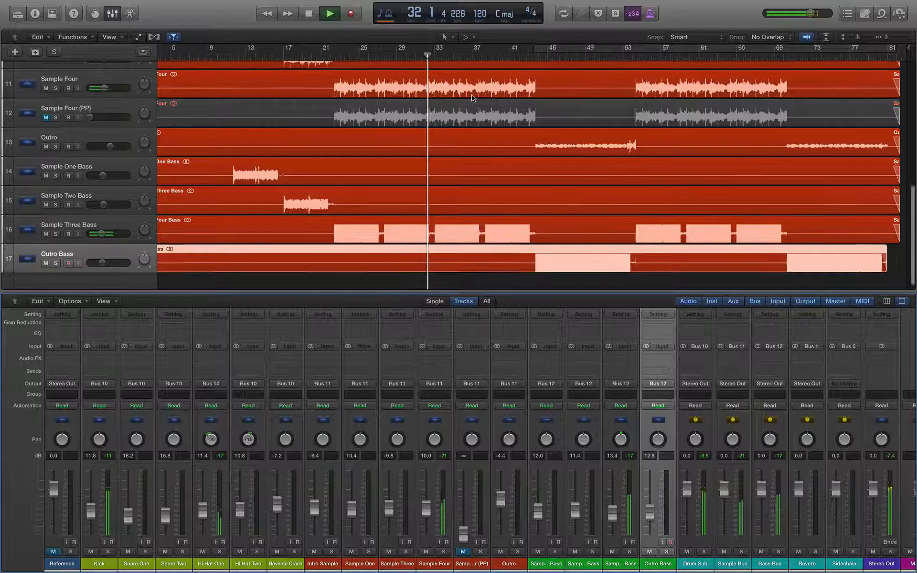
# Step: Audition the drum tracks around bar 38, starting and stopping playback repeatedly
pyautogui.scroll(10, 472, 95)
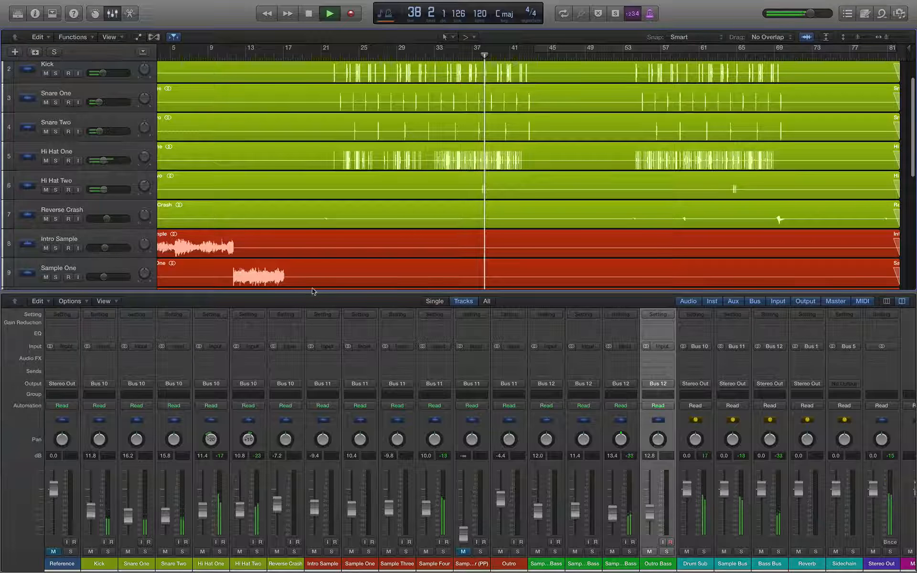
pyautogui.press('space')
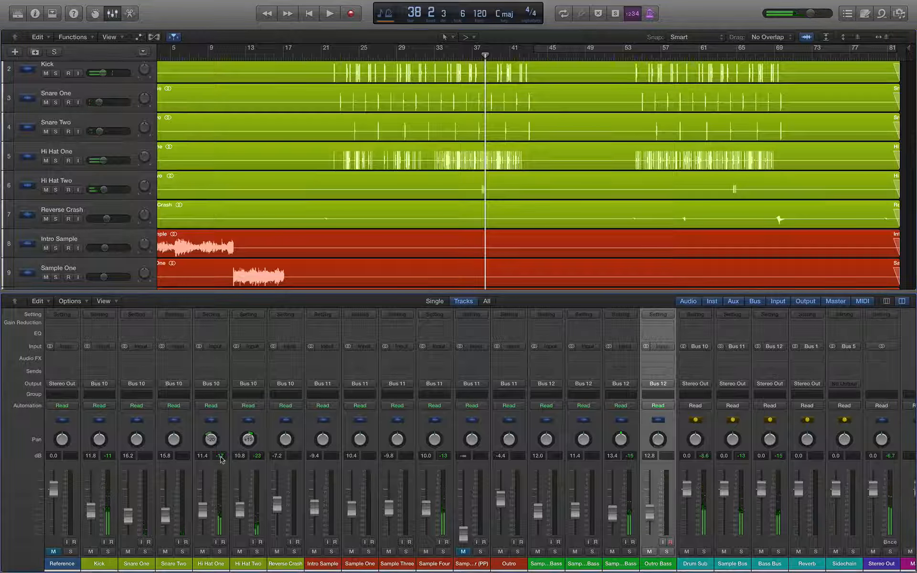
pyautogui.press('space')
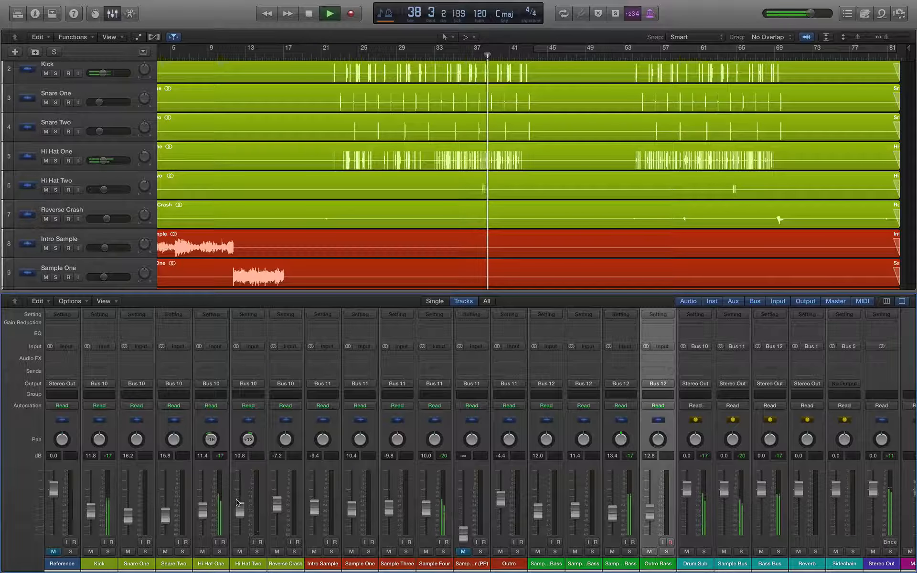
pyautogui.press('space')
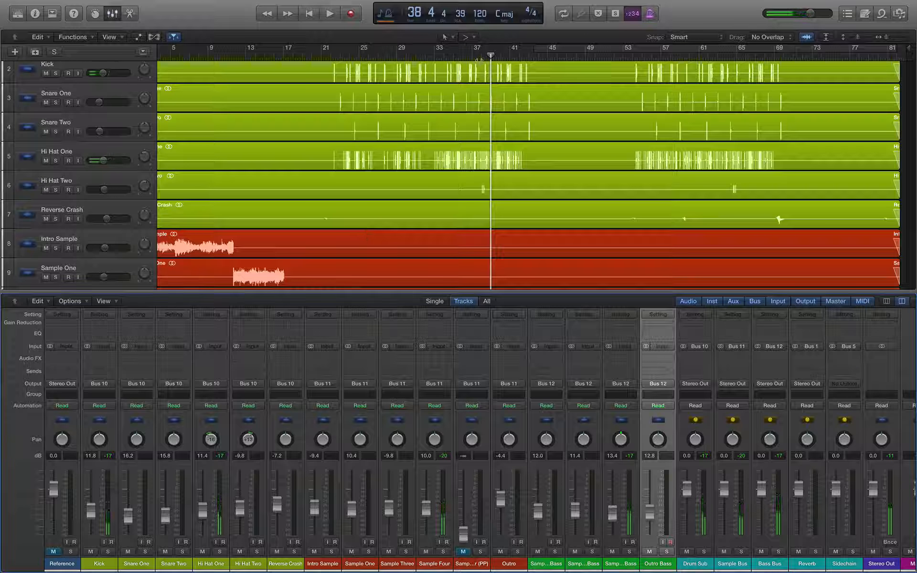
pyautogui.press('space')
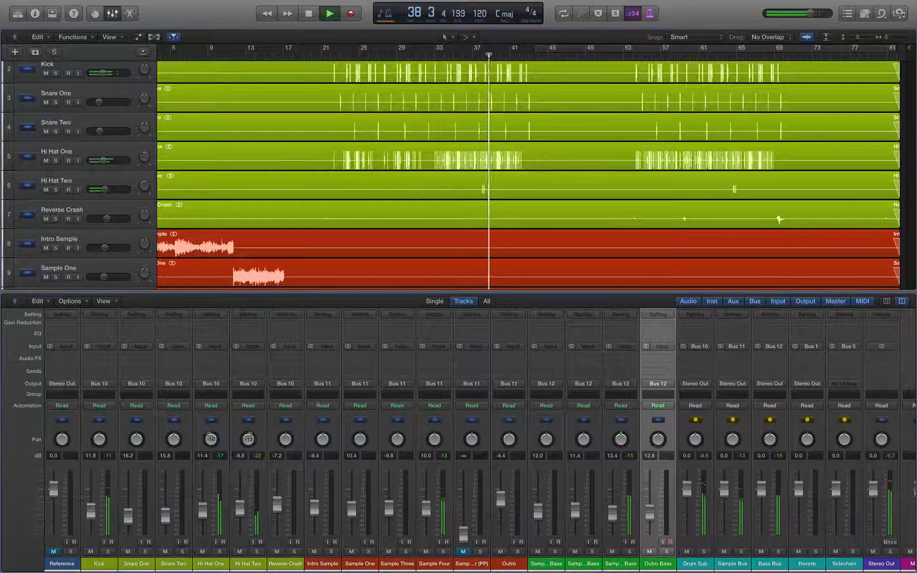
pyautogui.press('space')
pyautogui.press('space')
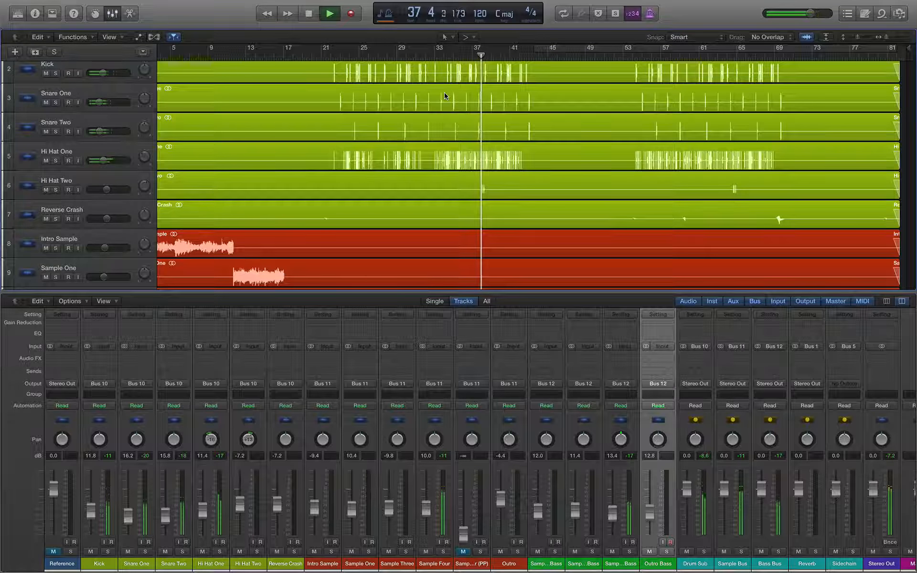
pyautogui.press('space')
# Step: Play from bar 20, then stop and set the playhead to bar 33
pyautogui.click(316, 53)
pyautogui.press('space')
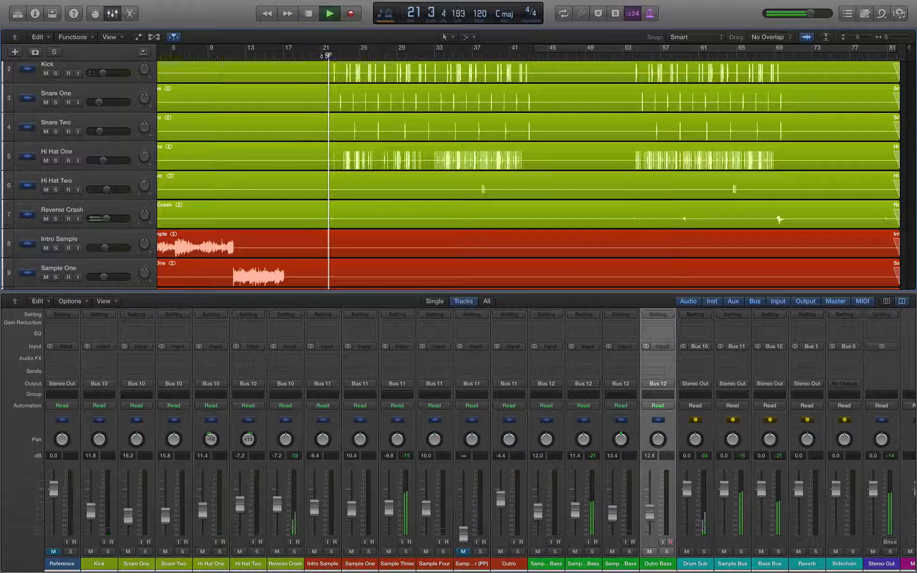
pyautogui.press('space')
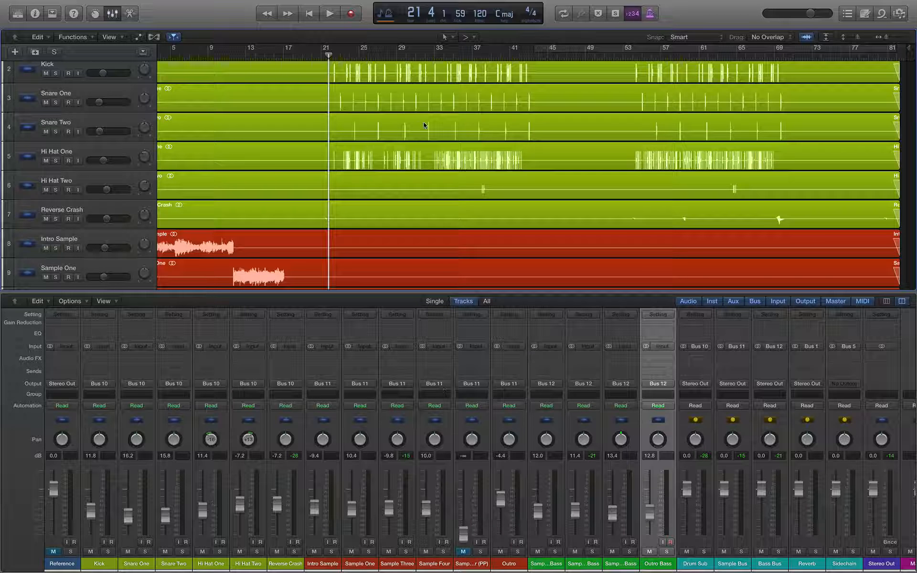
pyautogui.click(439, 57)
pyautogui.scroll(-8, 430, 167)
# Step: Play from bar 33 and pan Snare One left and Snare Two right in the mixer
pyautogui.press('space')
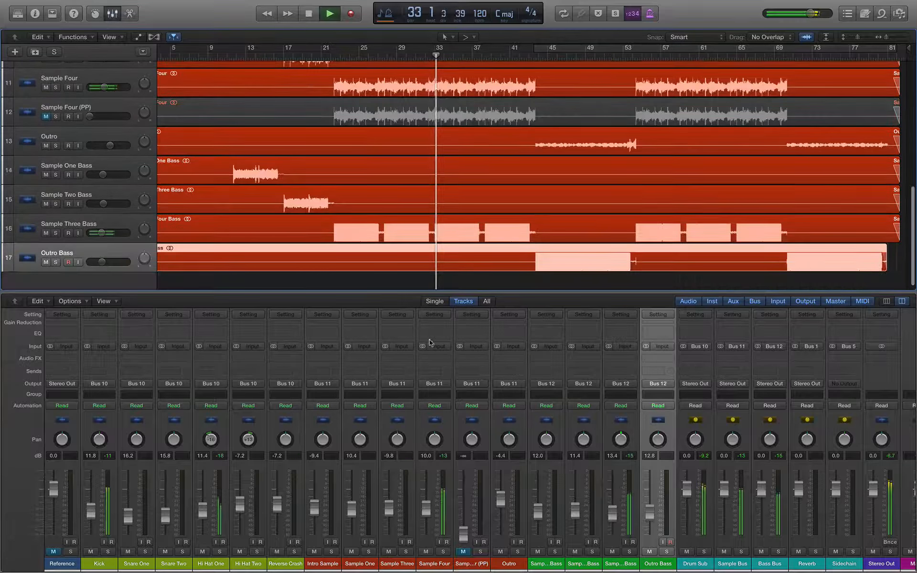
pyautogui.press('space')
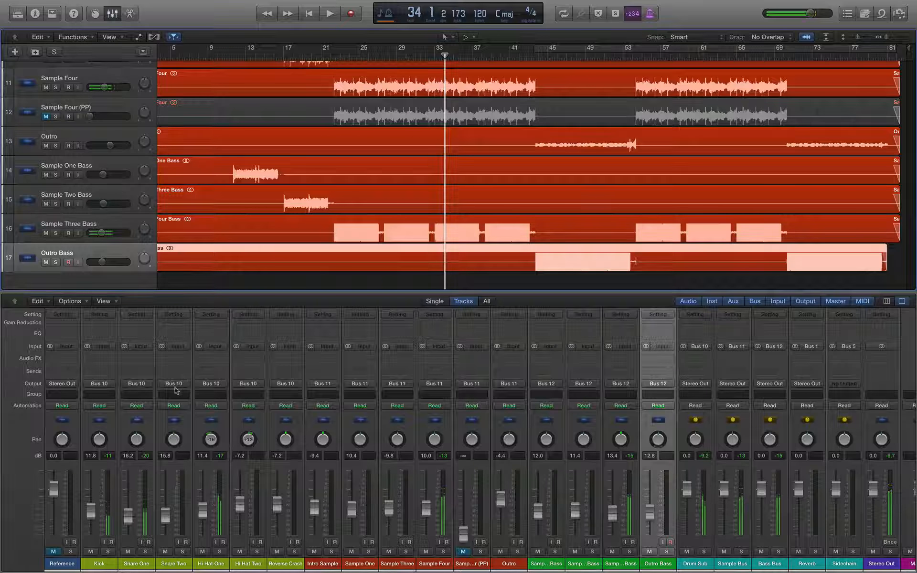
pyautogui.press('space')
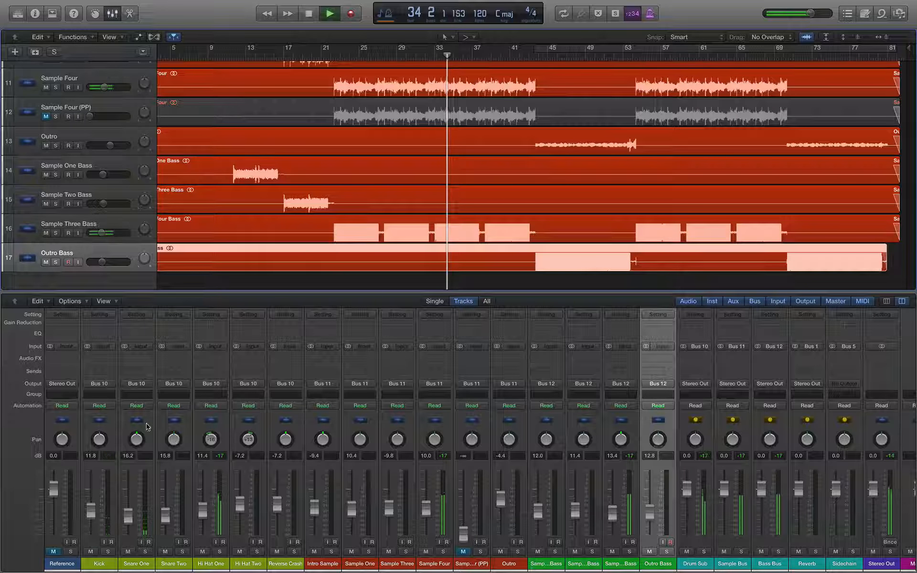
pyautogui.moveTo(136, 440); pyautogui.dragTo(135, 469)
pyautogui.moveTo(174, 440); pyautogui.dragTo(174, 421)
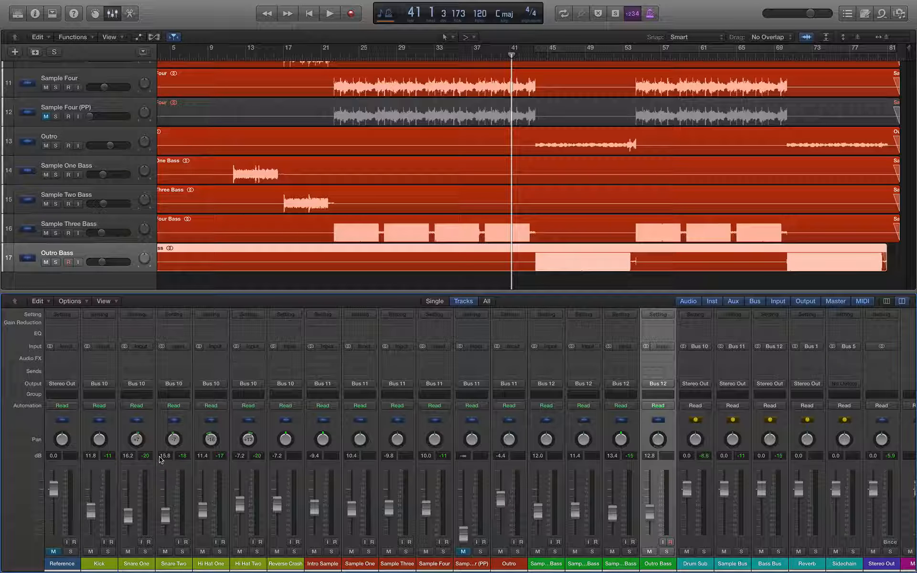
# Step: Add a ruler marker named Marker 1, then play and stop the passage from bar 32
pyautogui.hotkey('alt', "'")
pyautogui.click(446, 57)
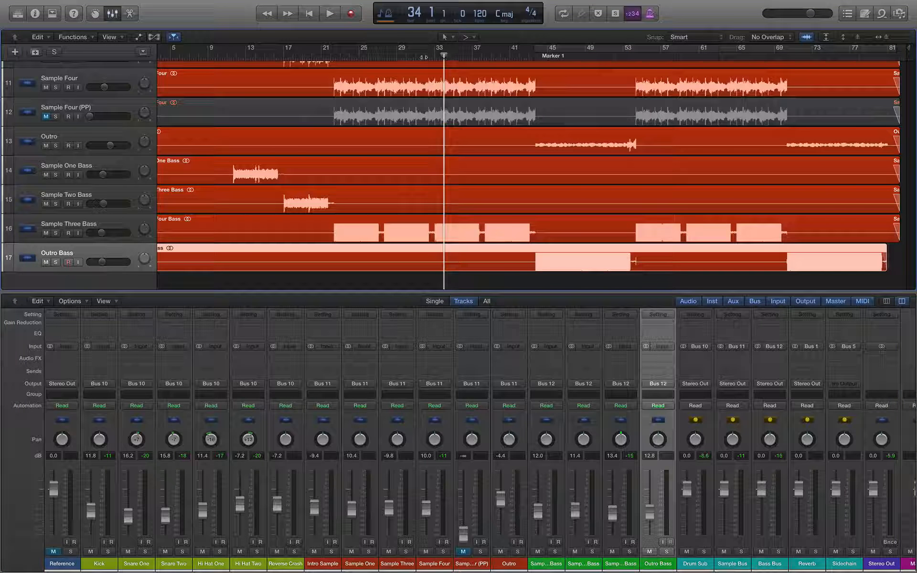
pyautogui.click(425, 56)
pyautogui.press('space')
pyautogui.press('space')
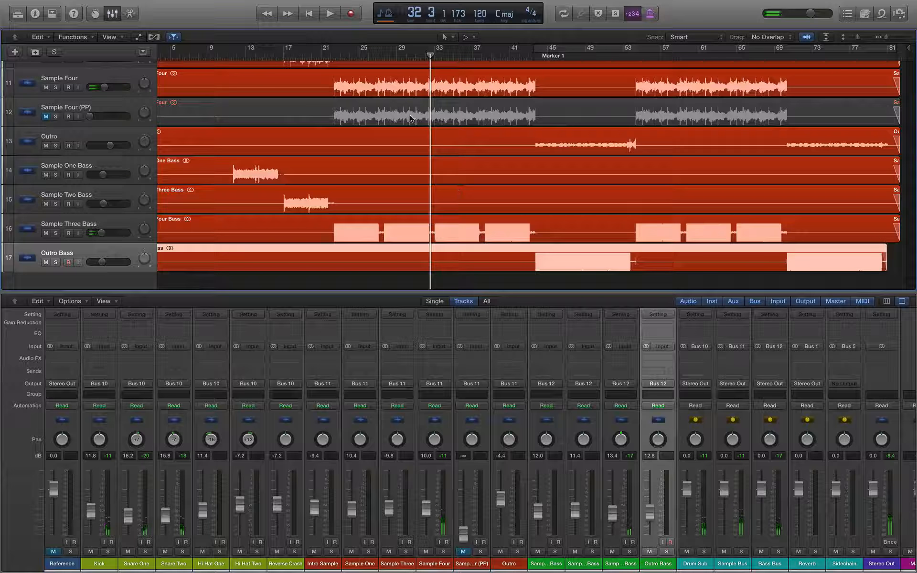
pyautogui.press('space')
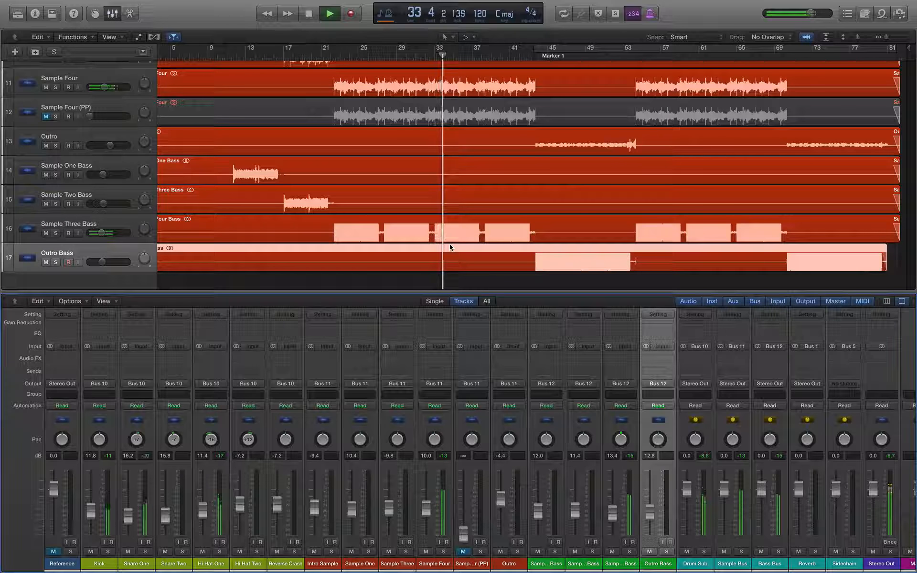
pyautogui.press('space')
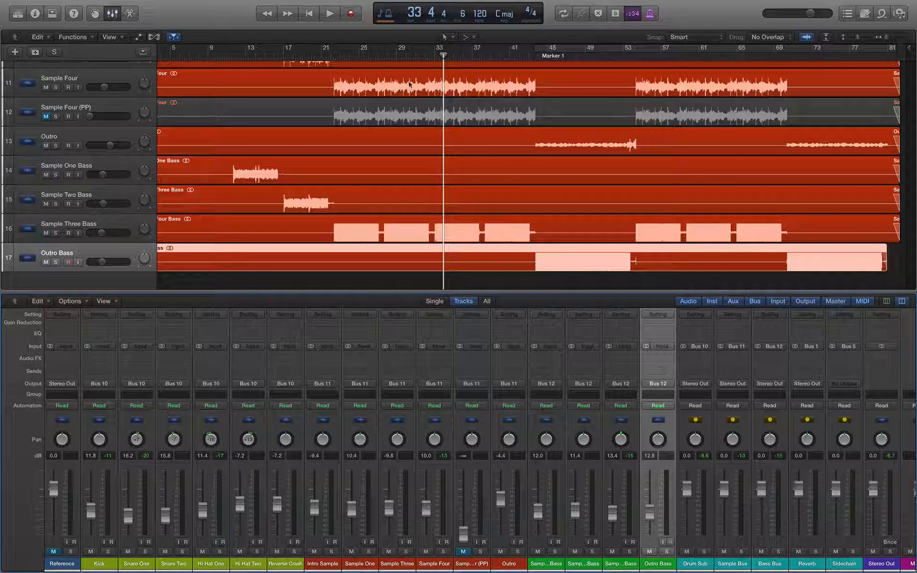
# Step: Replay the passage starting at bar 29, then stop playback
pyautogui.click(397, 52)
pyautogui.press('space')
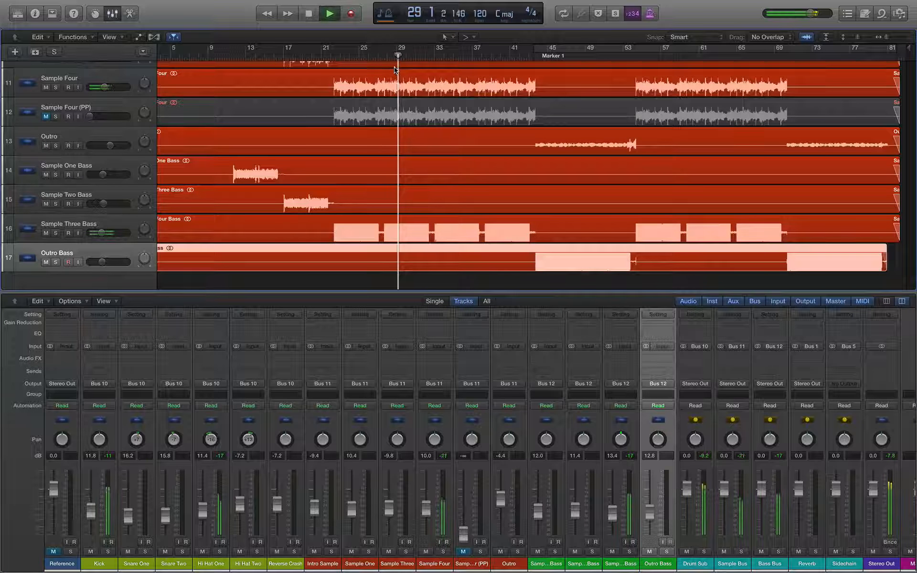
pyautogui.press('space')
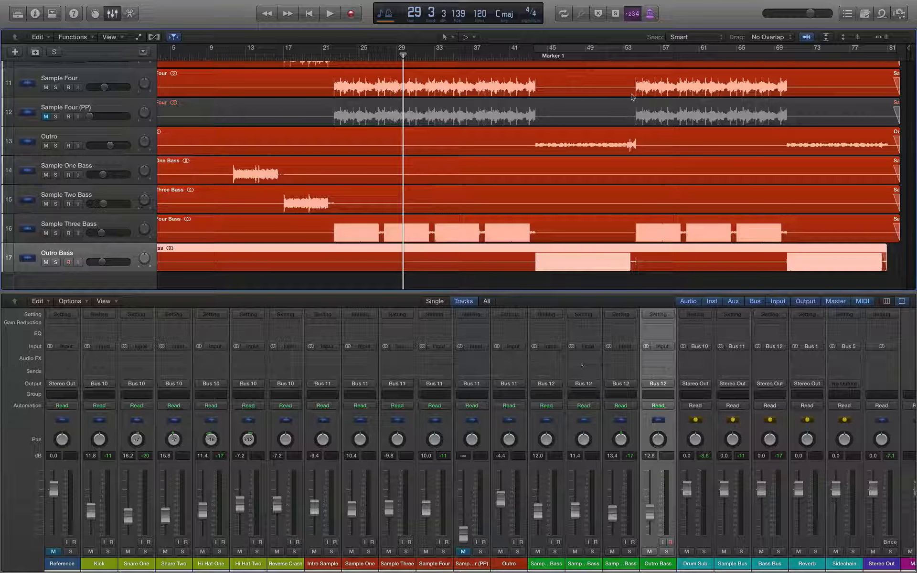
pyautogui.click(568, 56)
pyautogui.press('space')
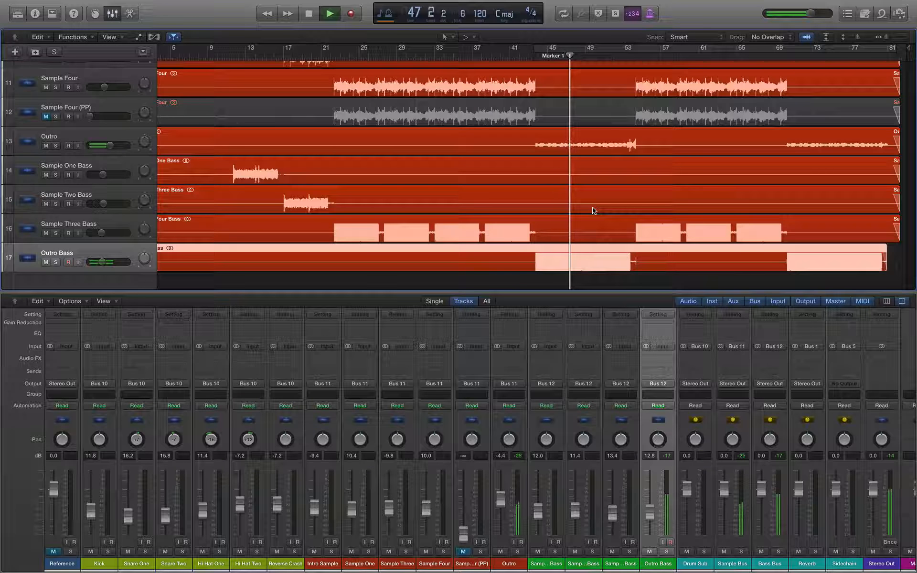
pyautogui.press('space')
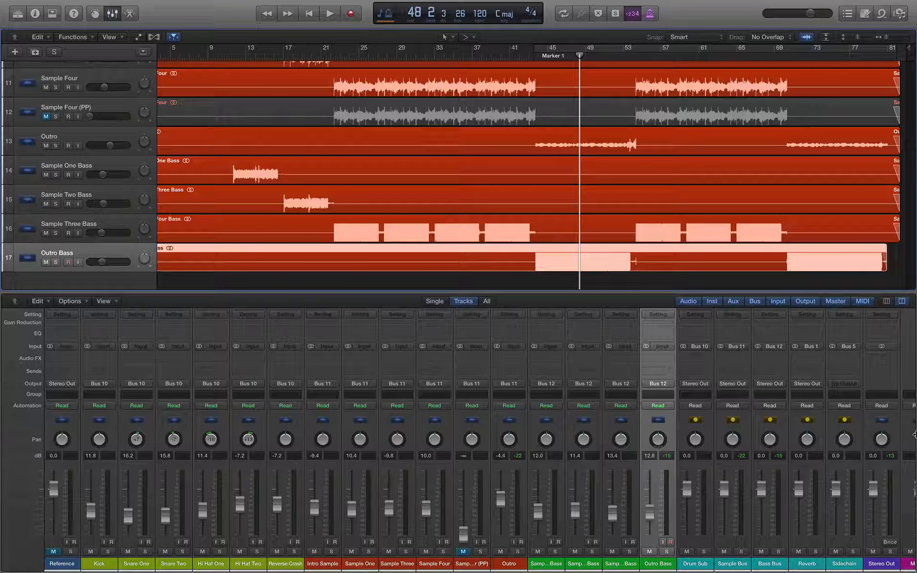
pyautogui.click(487, 58)
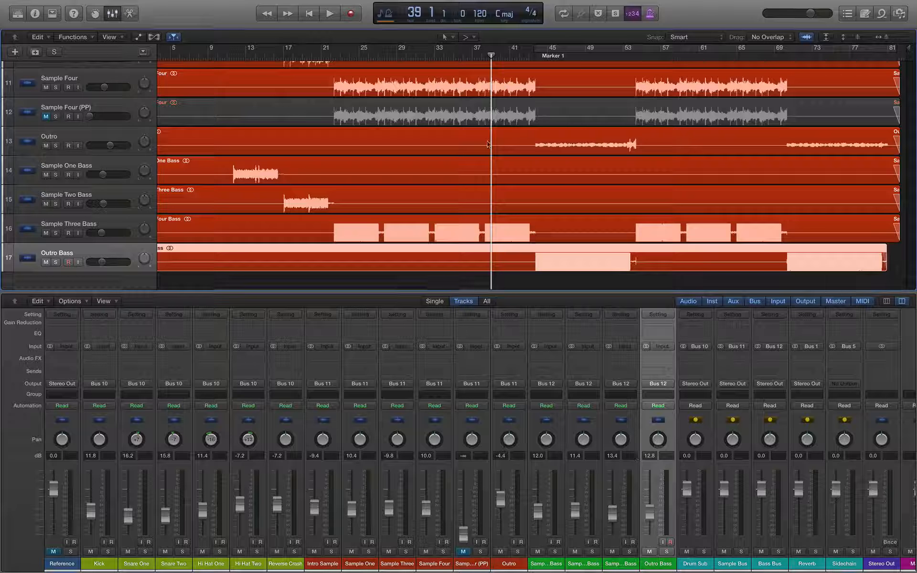
pyautogui.moveTo(424, 56); pyautogui.dragTo(436, 56)
pyautogui.press('space')
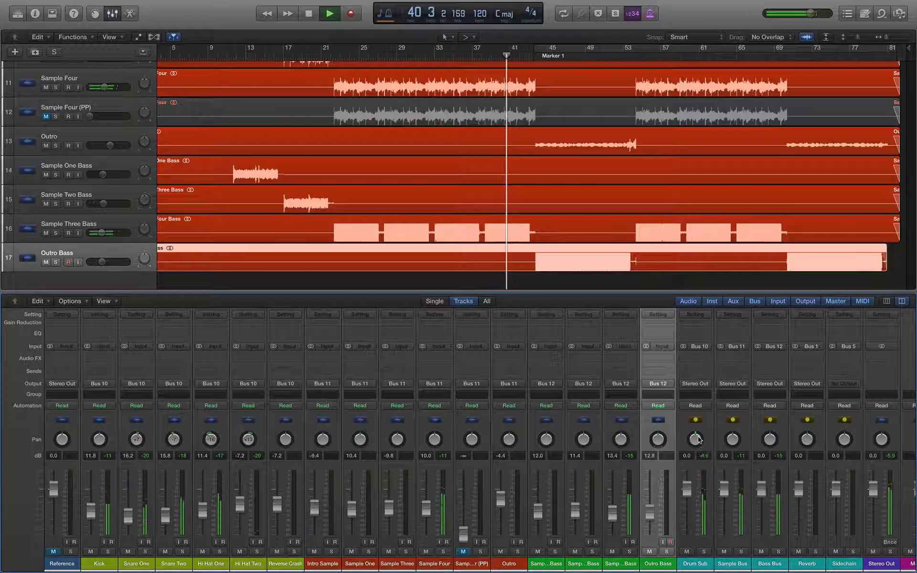
pyautogui.press('space')
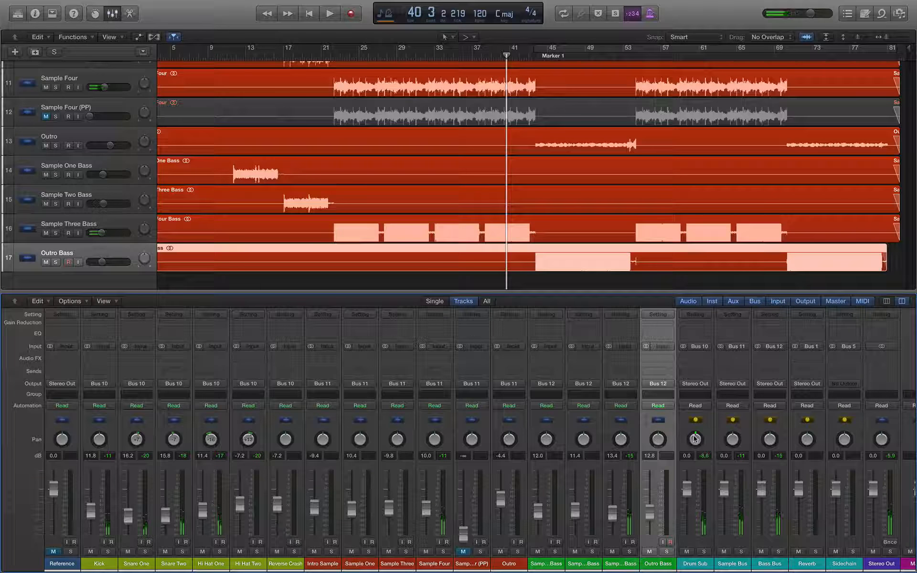